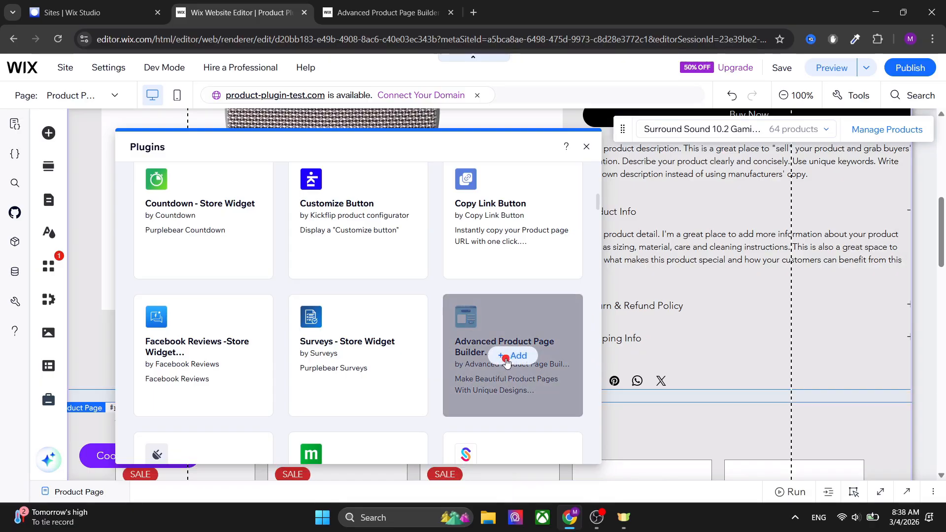
Add the Advanced Product Page Builder plugin to the product page.
{"action": "left_click", "coordinate": [506, 361]}
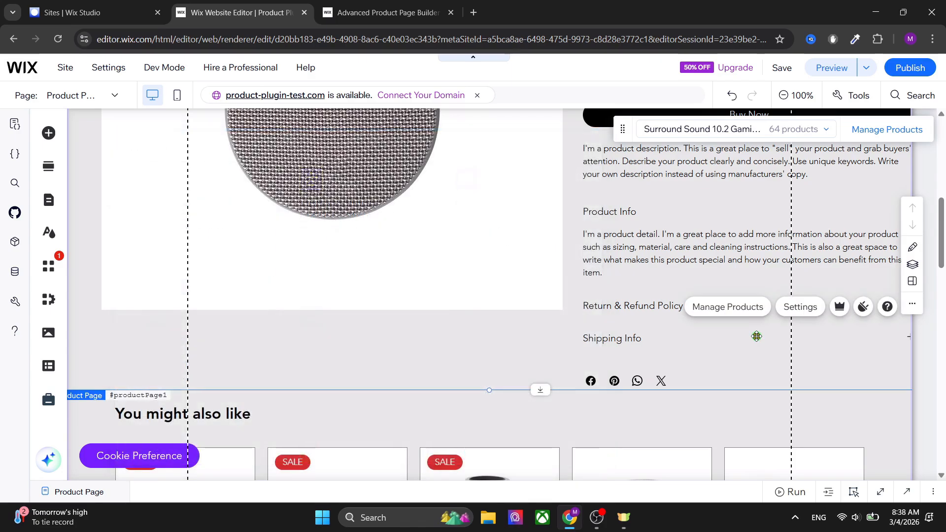
Reopen the product page plugins list and browse through the available plugins.
{"action": "left_click", "coordinate": [865, 310]}
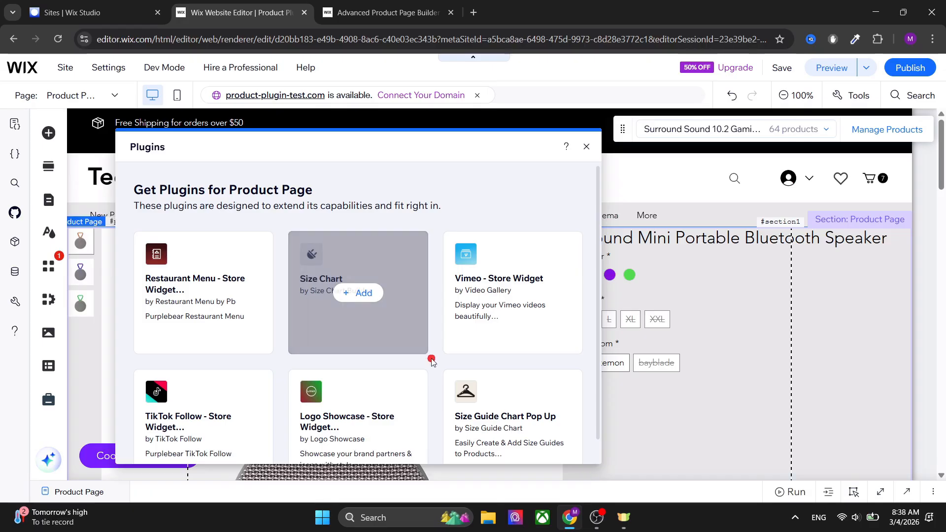
{"action": "scroll", "coordinate": [432, 368], "scroll_direction": "down", "scroll_amount": 15}
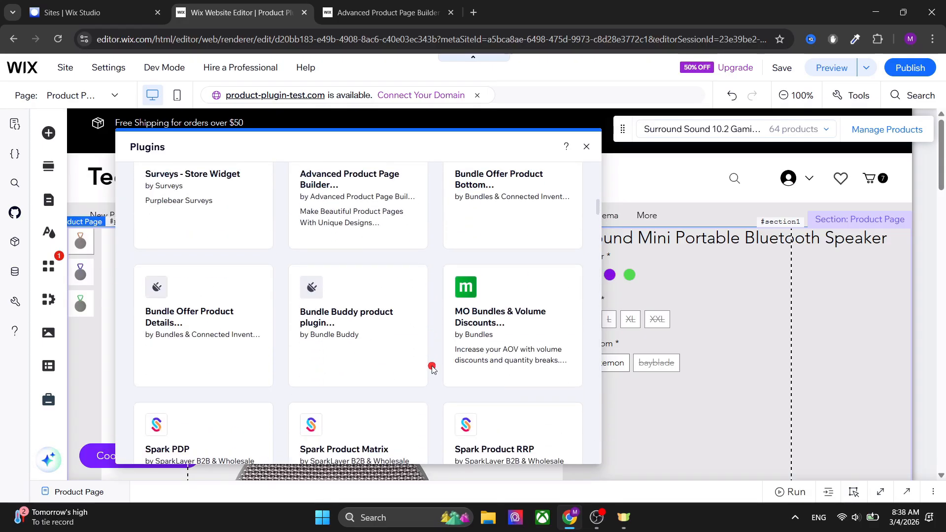
{"action": "scroll", "coordinate": [432, 368], "scroll_direction": "down", "scroll_amount": 15}
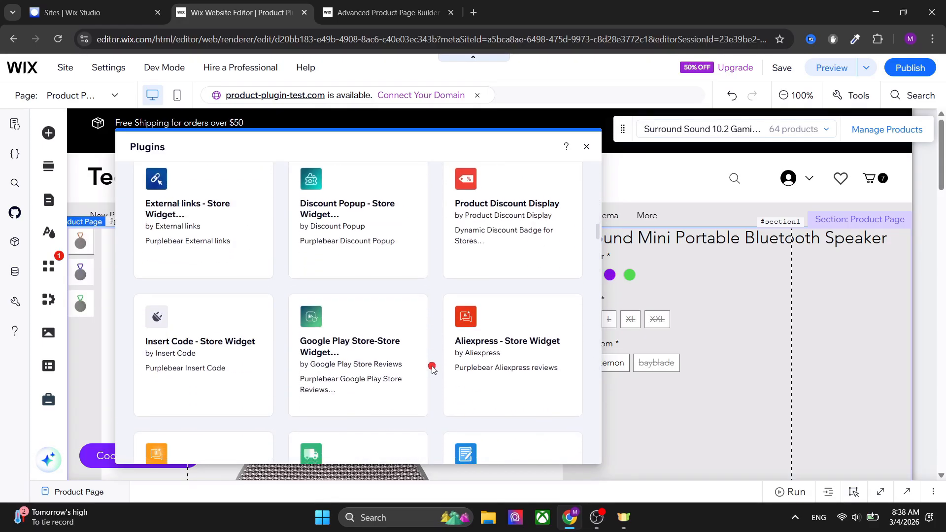
{"action": "scroll", "coordinate": [432, 368], "scroll_direction": "down", "scroll_amount": 15}
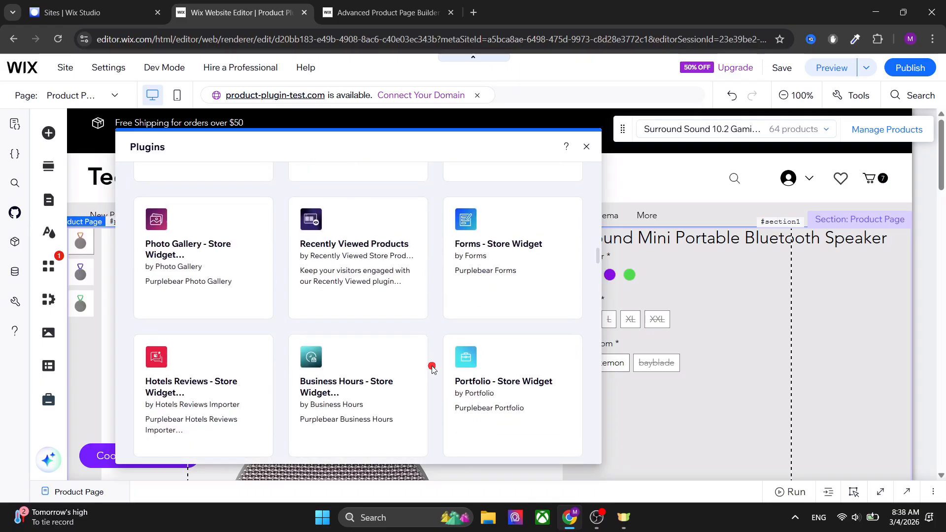
{"action": "scroll", "coordinate": [432, 368], "scroll_direction": "down", "scroll_amount": 4}
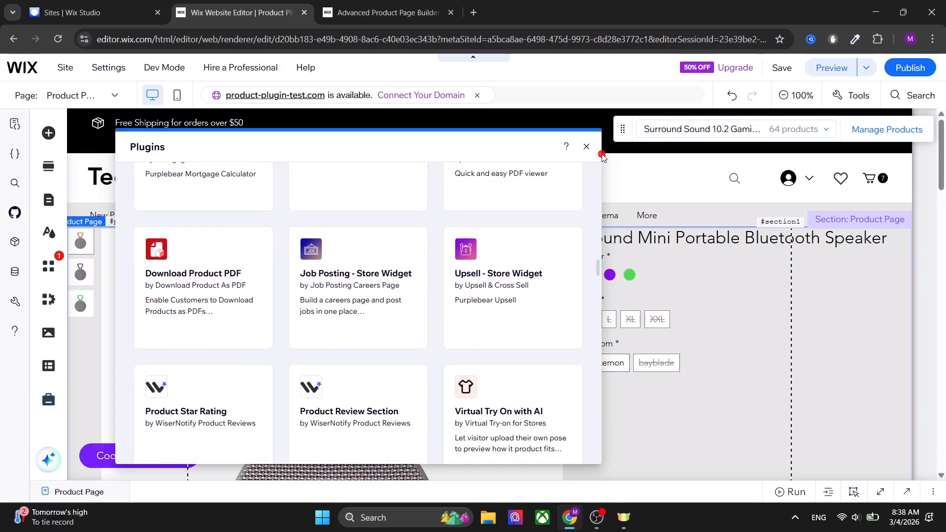
{"action": "key", "text": "ctrl+Tab"}
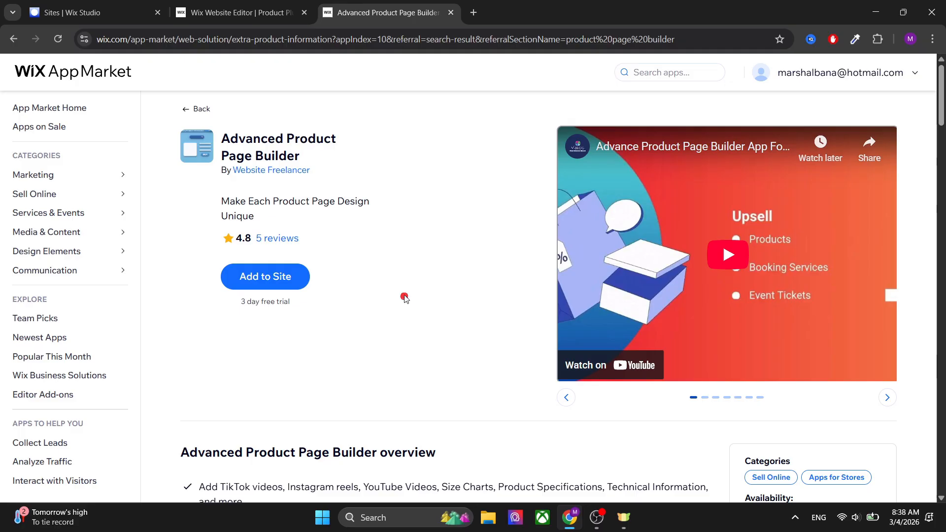
{"action": "key", "text": "ctrl+shift+Tab"}
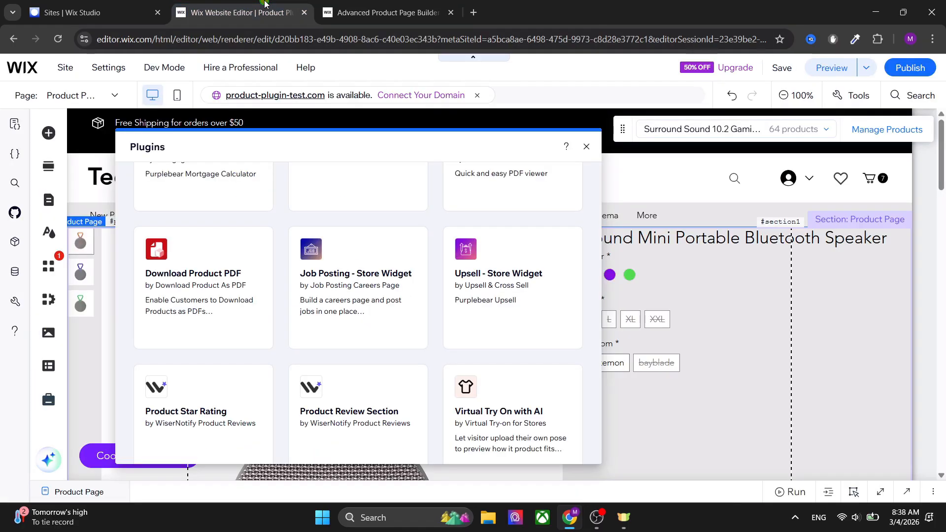
{"action": "scroll", "coordinate": [431, 357], "scroll_direction": "down", "scroll_amount": 12}
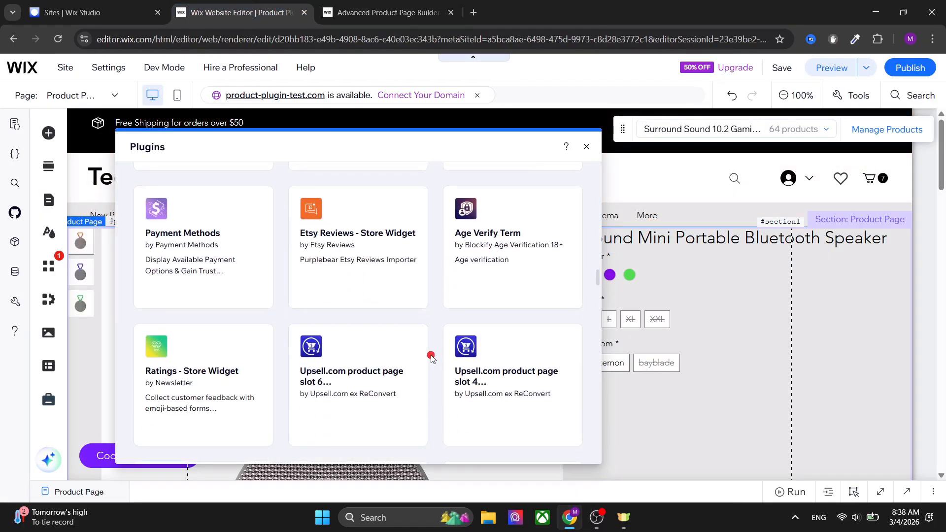
{"action": "scroll", "coordinate": [431, 357], "scroll_direction": "down", "scroll_amount": 10}
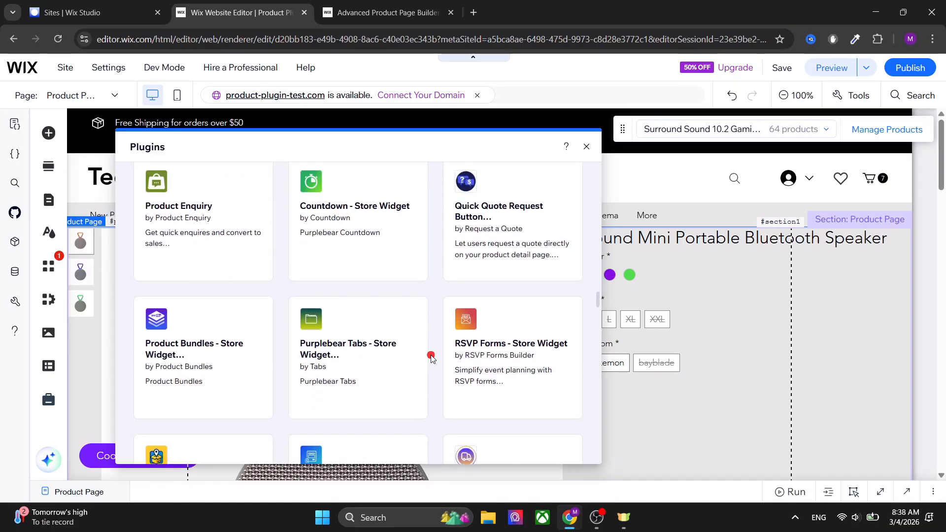
{"action": "scroll", "coordinate": [431, 355], "scroll_direction": "down", "scroll_amount": 8}
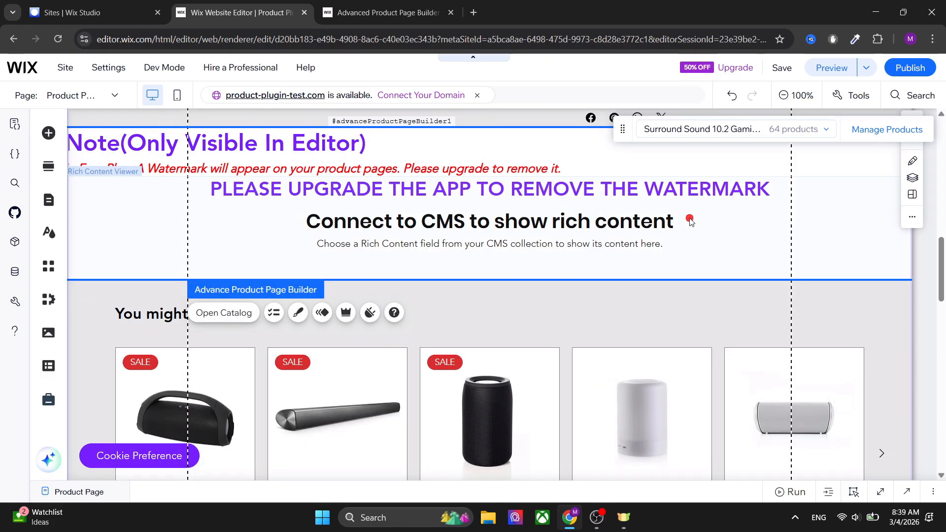
Open the Advanced Product Page Builder catalog and add the Turn5 Portable Bluetooth Speaker product.
{"action": "scroll", "coordinate": [501, 212], "scroll_direction": "up", "scroll_amount": 2}
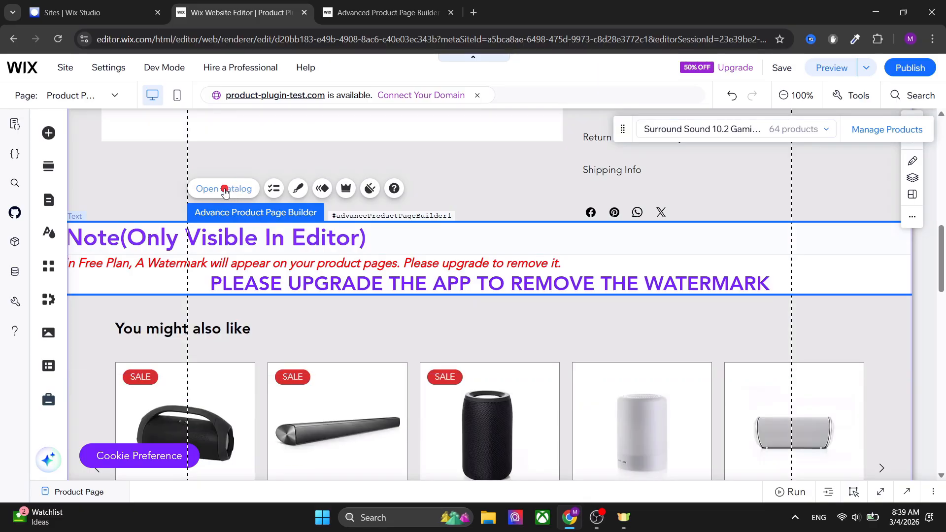
{"action": "left_click", "coordinate": [224, 189]}
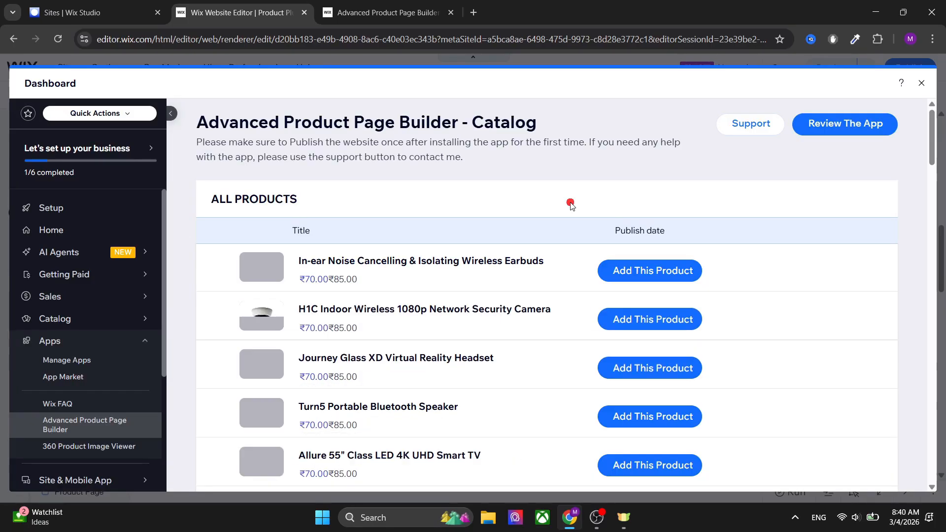
{"action": "scroll", "coordinate": [446, 281], "scroll_direction": "down", "scroll_amount": 10}
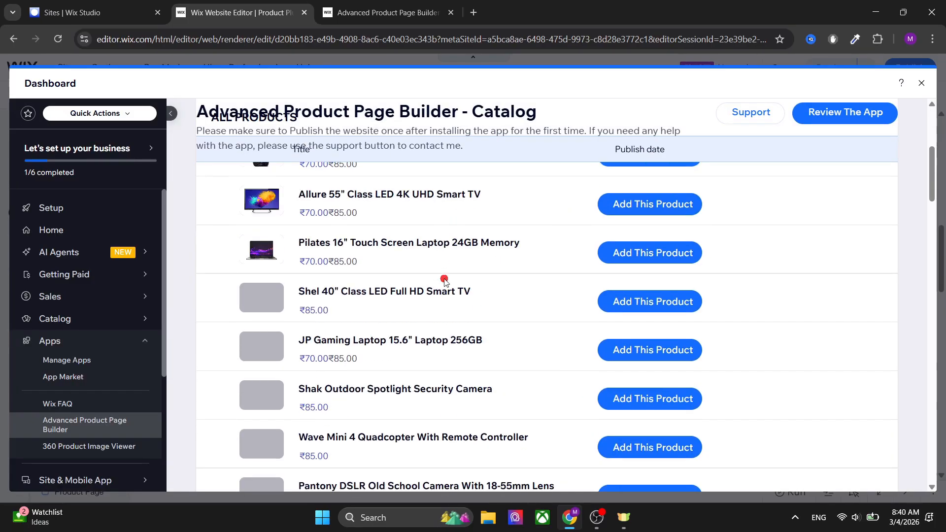
{"action": "scroll", "coordinate": [650, 276], "scroll_direction": "up", "scroll_amount": 10}
{"action": "scroll", "coordinate": [600, 372], "scroll_direction": "down", "scroll_amount": 2}
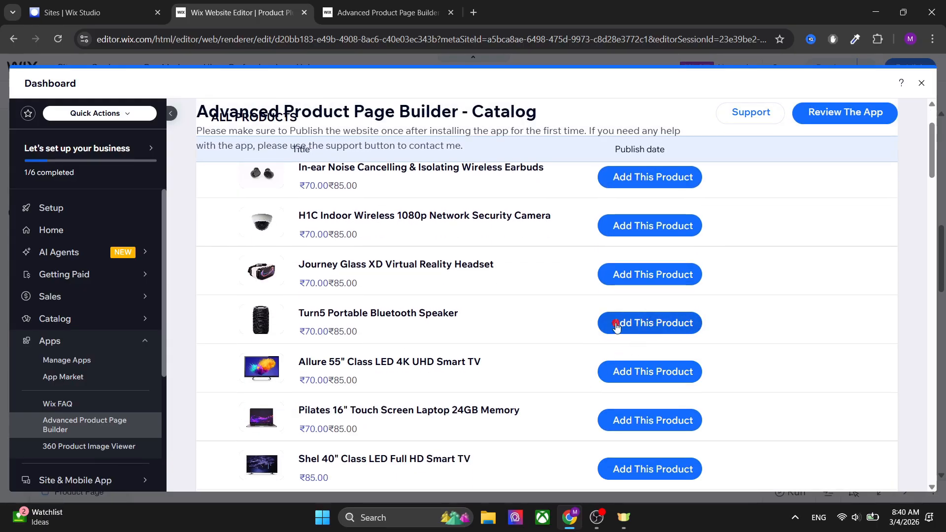
{"action": "scroll", "coordinate": [540, 327], "scroll_direction": "down", "scroll_amount": 2}
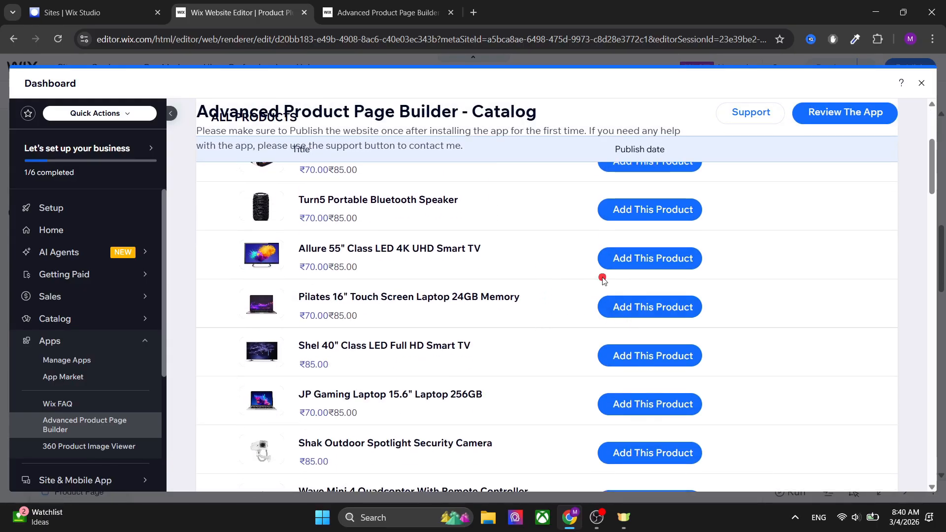
{"action": "left_click", "coordinate": [655, 209]}
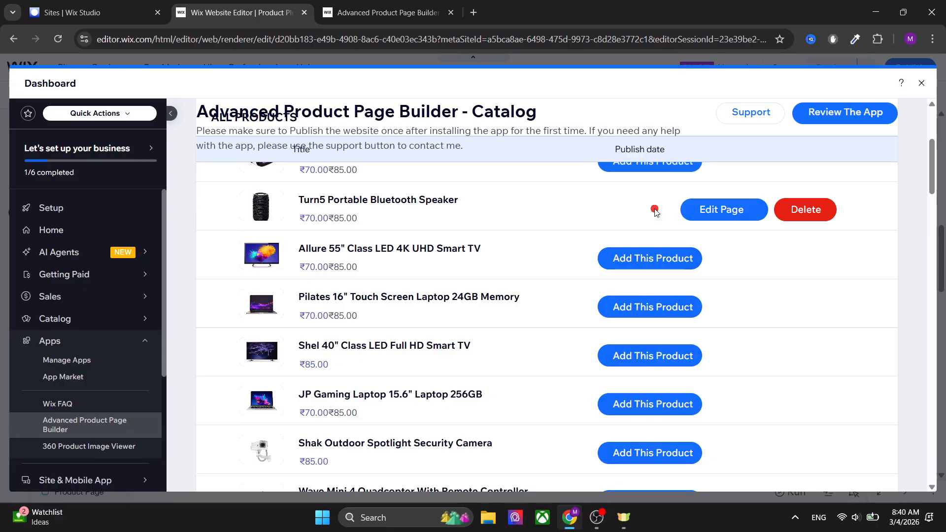
Open the Turn5 speaker's page design in the full-size editor and add a Heading 2 titled 'Specifications'.
{"action": "left_click", "coordinate": [724, 212]}
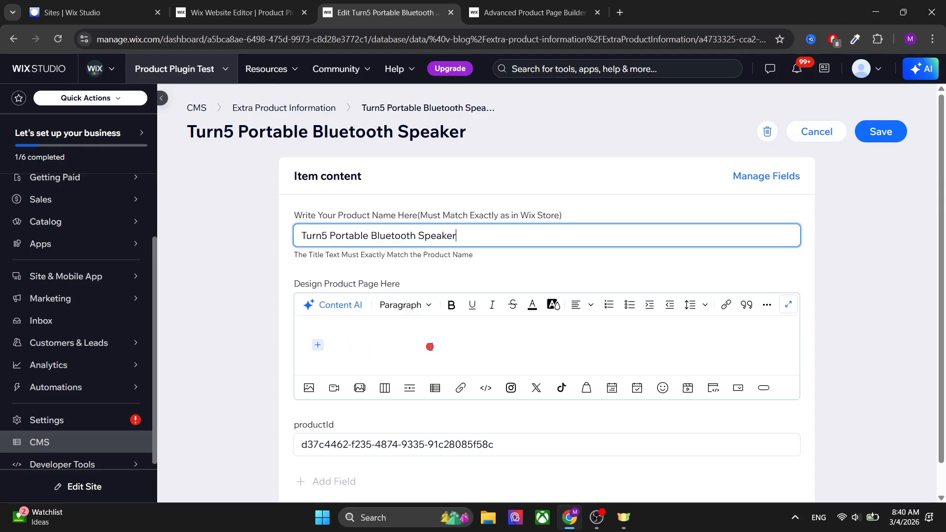
{"action": "left_click", "coordinate": [788, 303]}
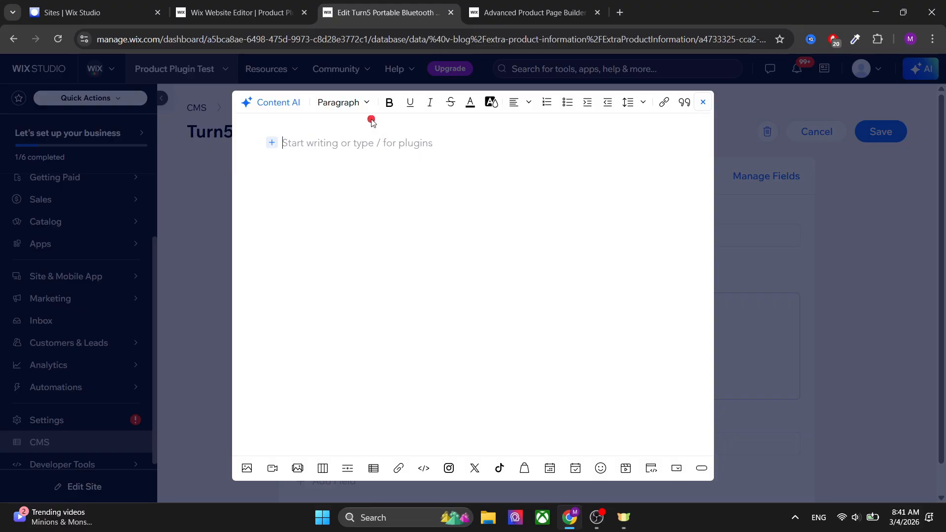
{"action": "left_click", "coordinate": [358, 103]}
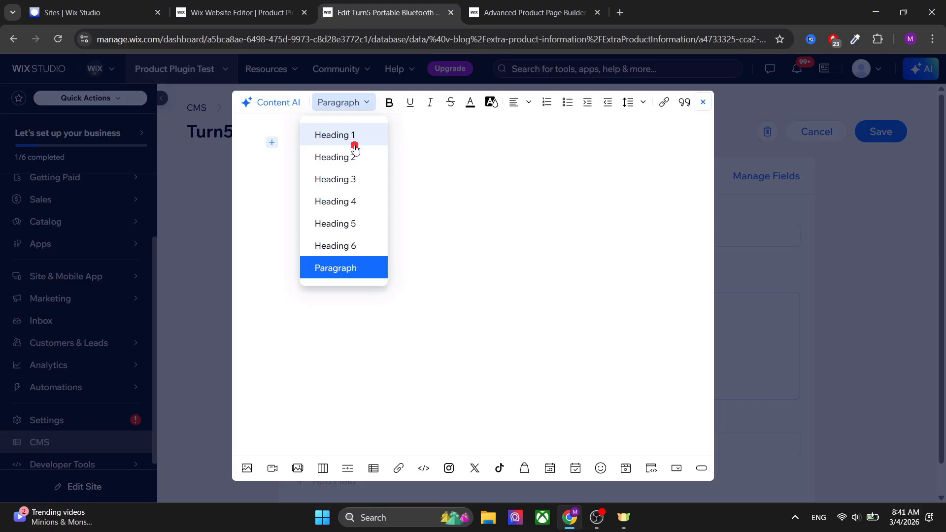
{"action": "left_click", "coordinate": [346, 158]}
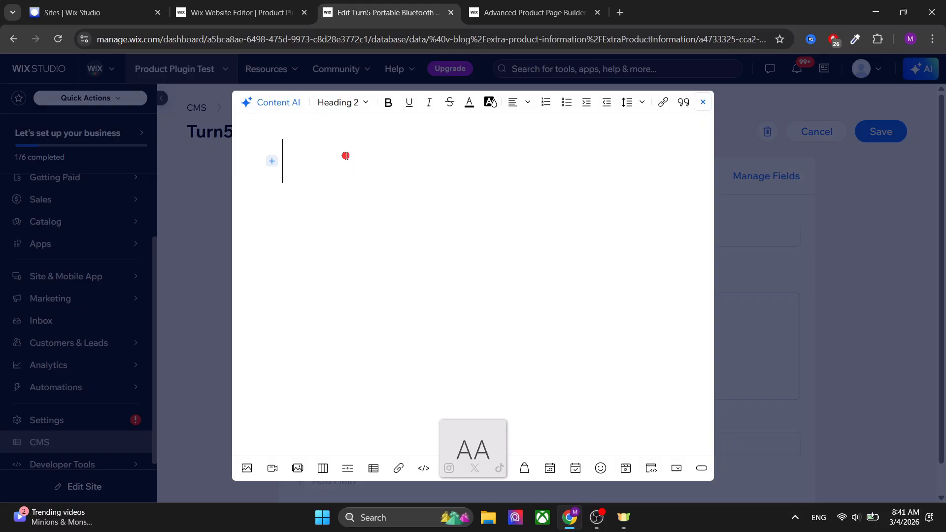
{"action": "type", "text": "S"}
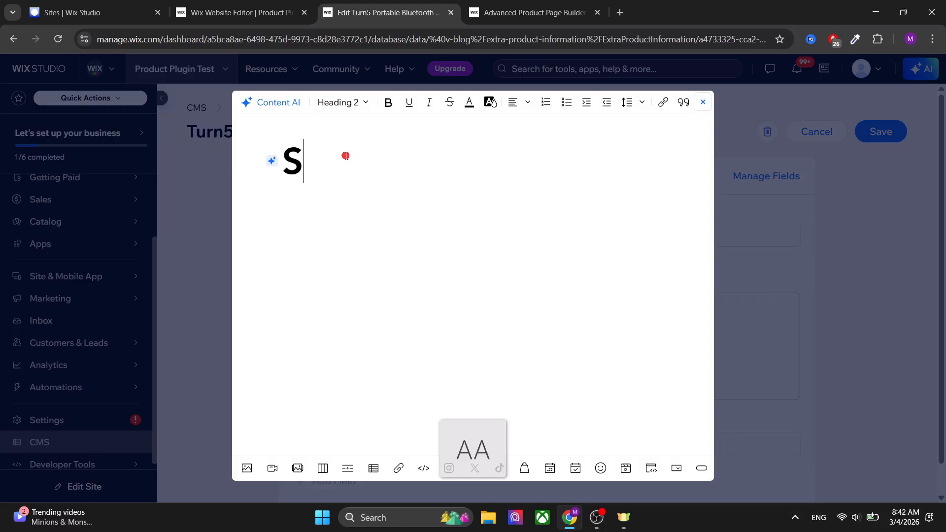
{"action": "type", "text": "pecid"}
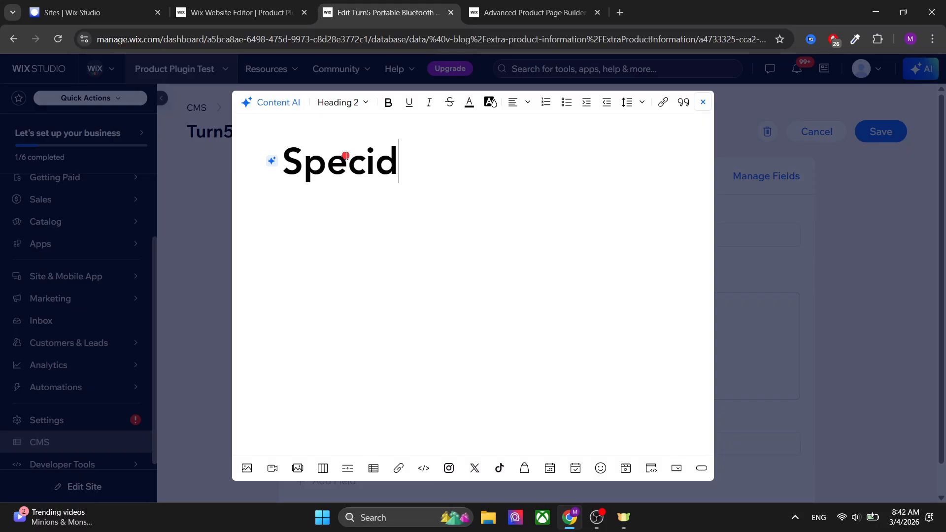
{"action": "key", "text": "BackSpace"}
{"action": "type", "text": "ficat"}
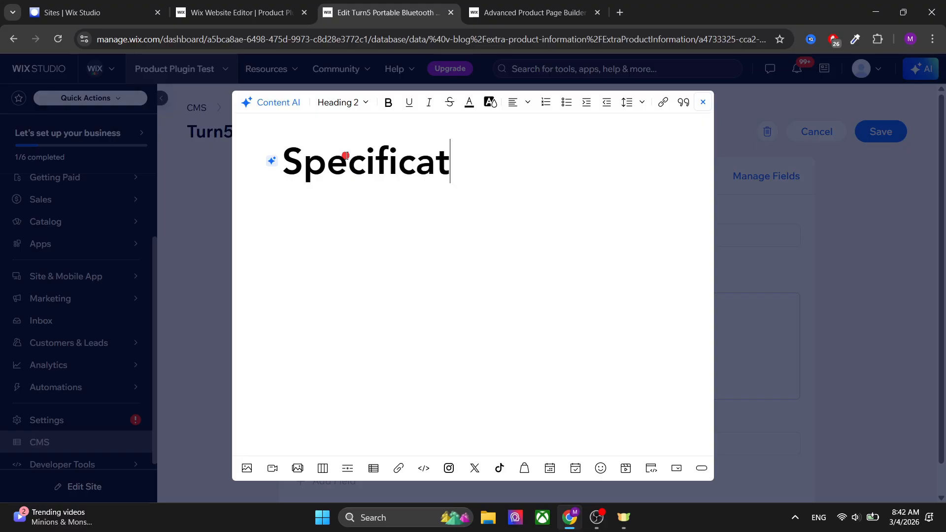
{"action": "type", "text": "ions"}
{"action": "key", "text": "Return"}
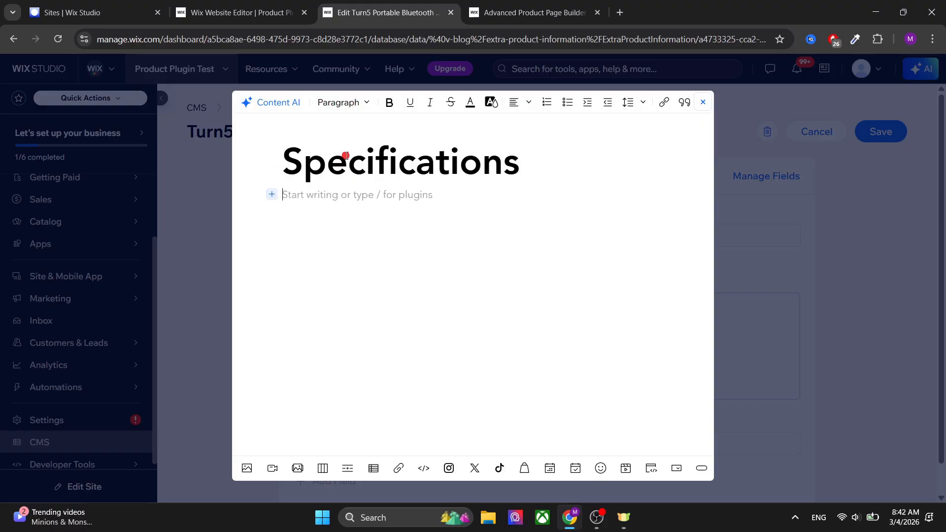
{"action": "left_click", "coordinate": [355, 155]}
{"action": "double_click", "coordinate": [362, 156]}
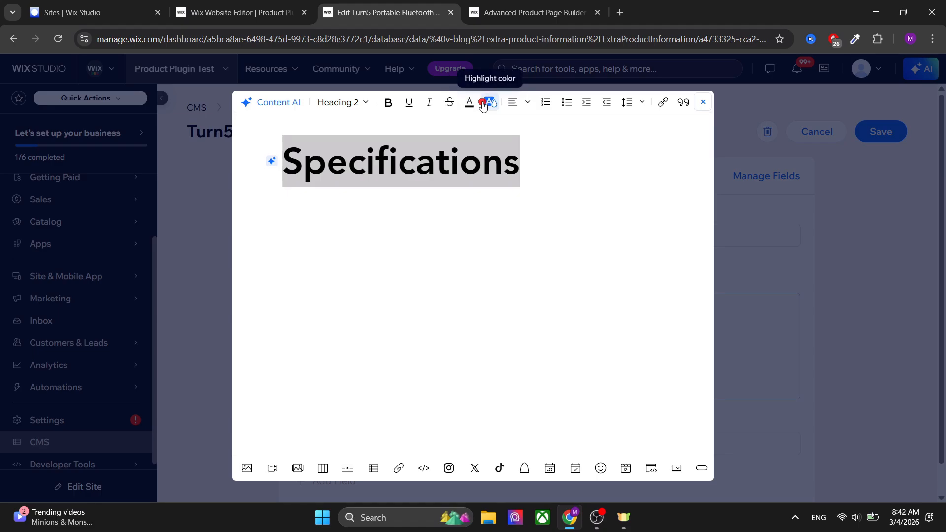
{"action": "left_click", "coordinate": [471, 198]}
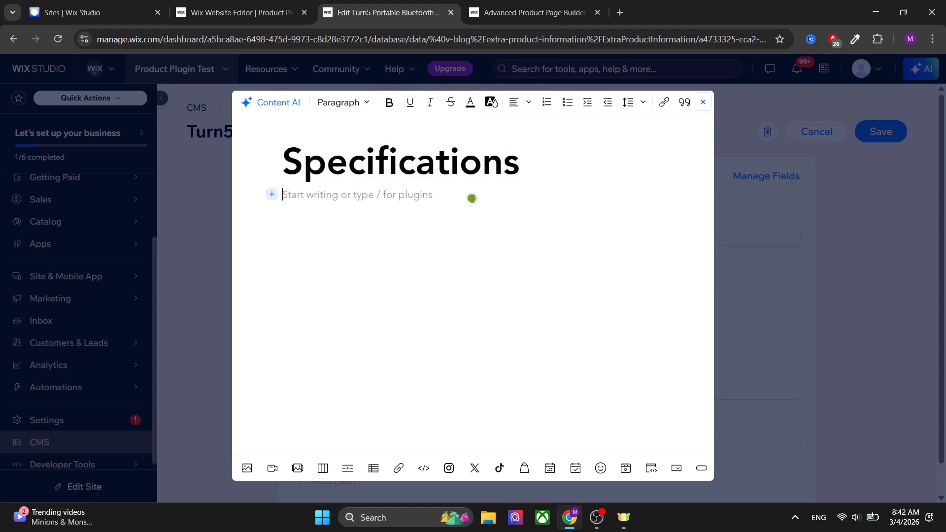
Insert a table with 2 columns and 4 rows below the Specifications heading.
{"action": "left_click", "coordinate": [373, 468]}
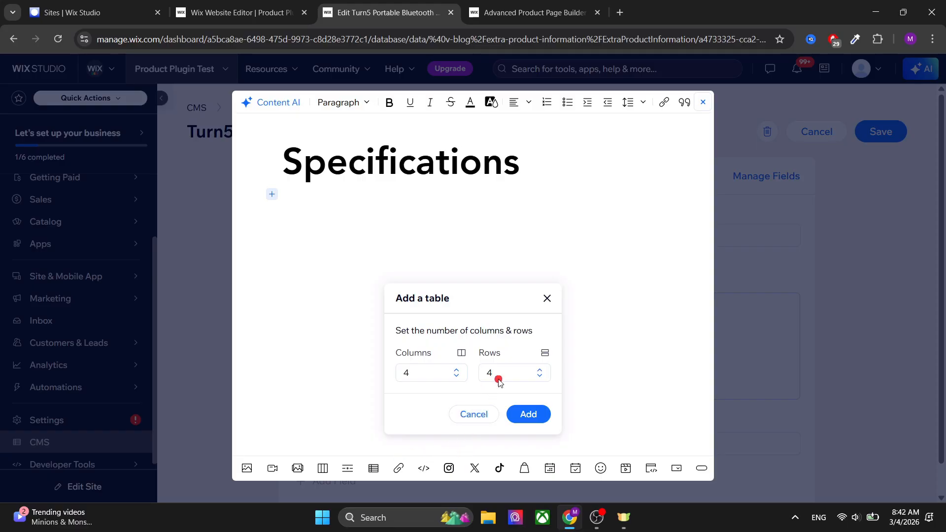
{"action": "left_click", "coordinate": [458, 376]}
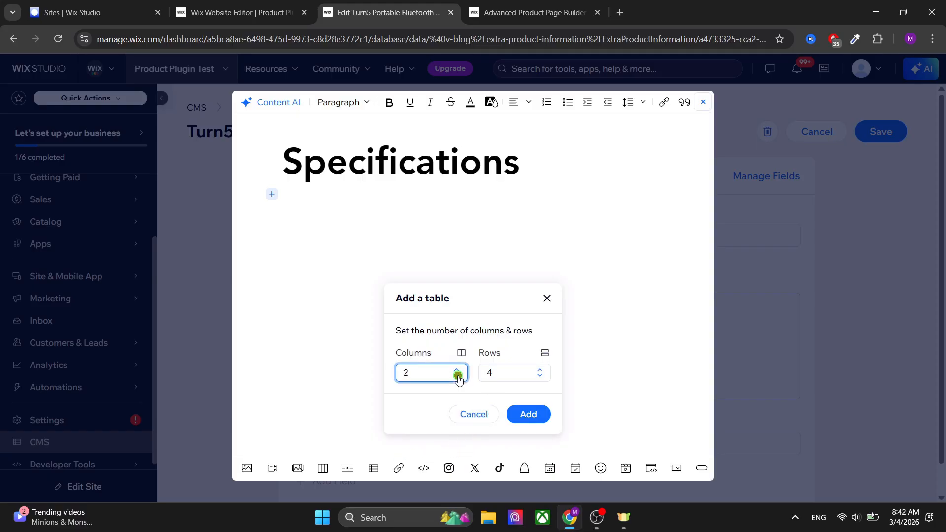
{"action": "left_click", "coordinate": [528, 412]}
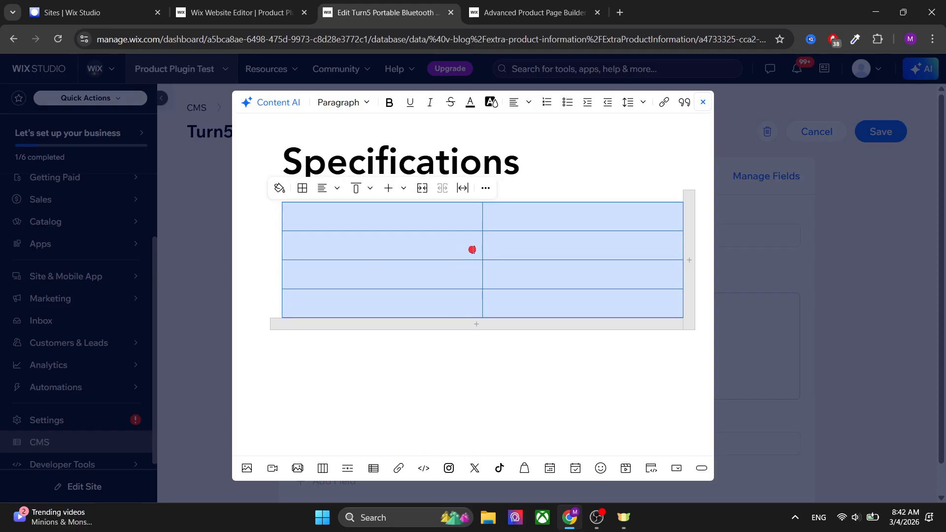
{"action": "left_click", "coordinate": [461, 188]}
{"action": "left_click", "coordinate": [535, 217]}
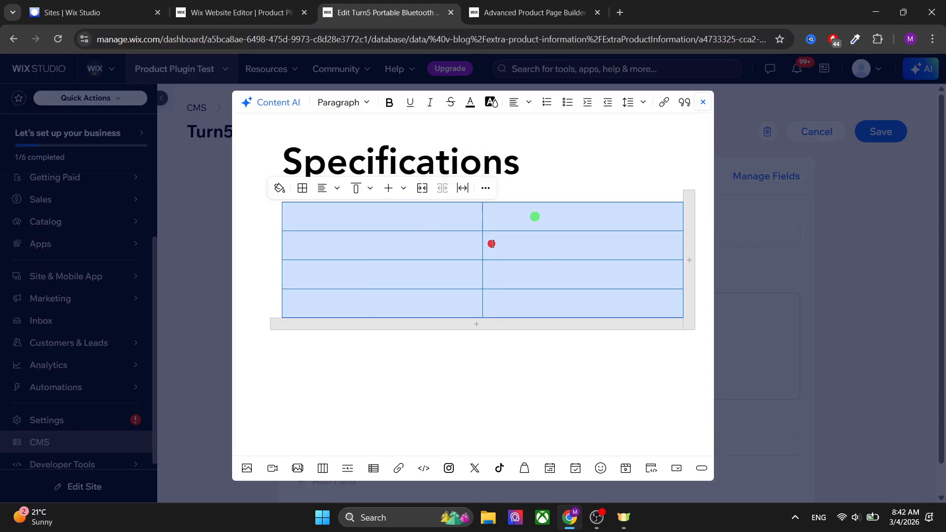
{"action": "left_click", "coordinate": [339, 344]}
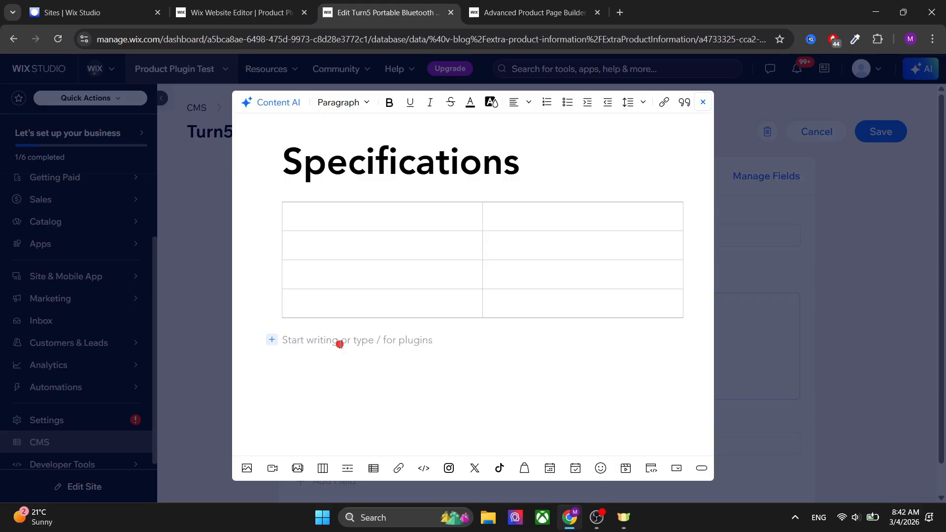
Insert a two-column blank layout section below the Specifications table.
{"action": "left_click", "coordinate": [319, 469]}
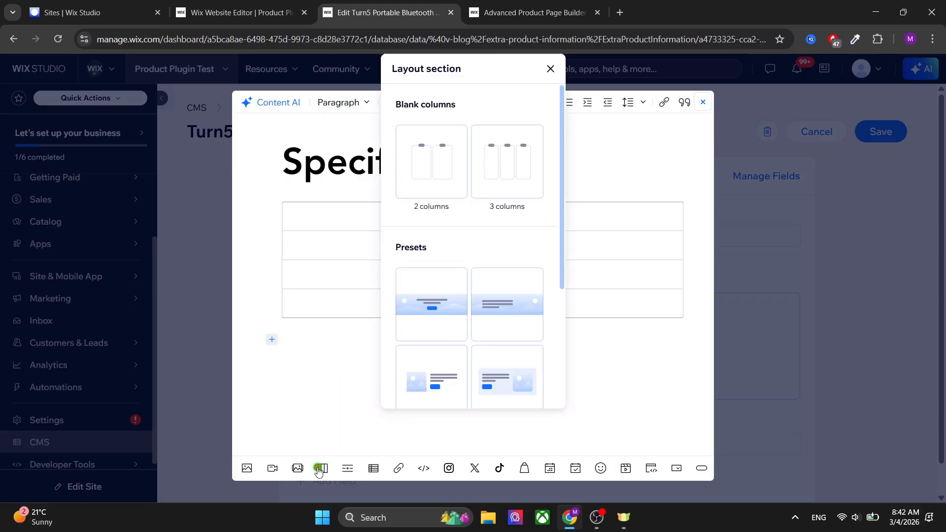
{"action": "scroll", "coordinate": [475, 232], "scroll_direction": "down", "scroll_amount": 4}
{"action": "scroll", "coordinate": [475, 227], "scroll_direction": "up", "scroll_amount": 2}
{"action": "scroll", "coordinate": [493, 241], "scroll_direction": "down", "scroll_amount": 2}
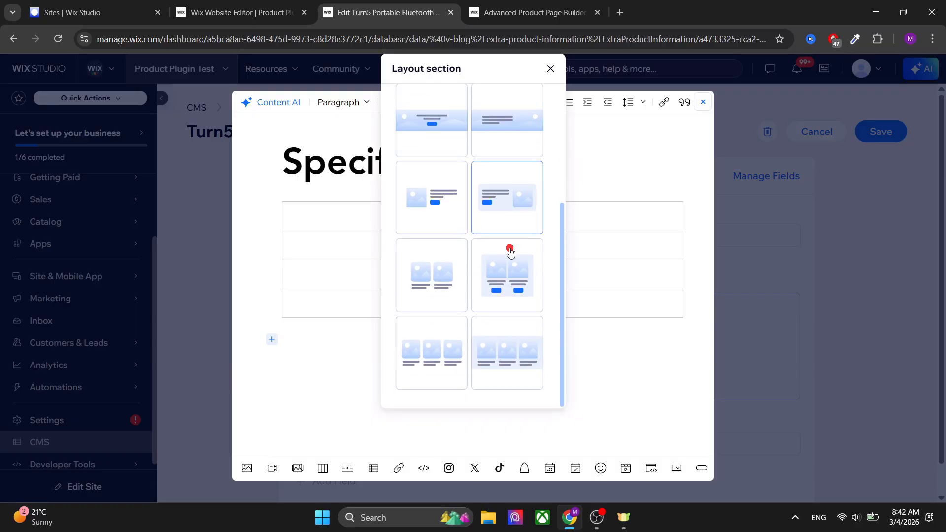
{"action": "scroll", "coordinate": [503, 278], "scroll_direction": "up", "scroll_amount": 4}
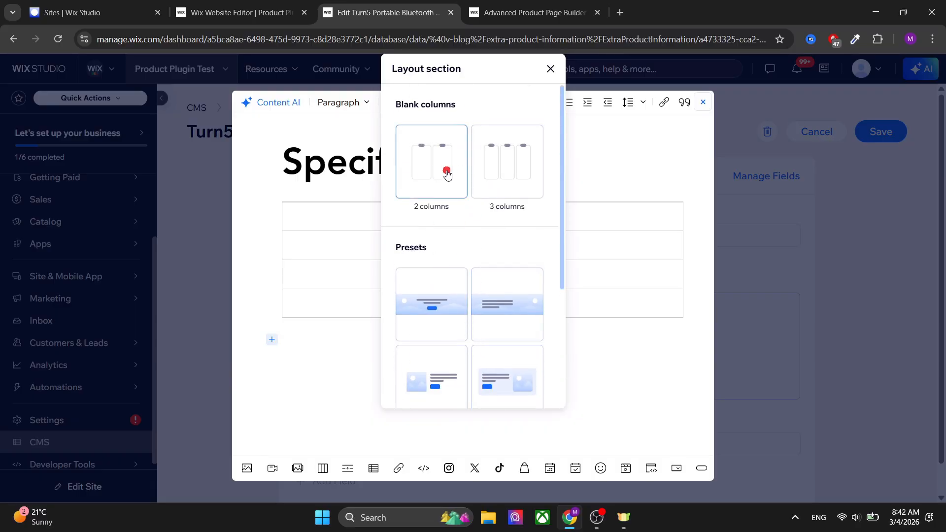
{"action": "left_click", "coordinate": [446, 173]}
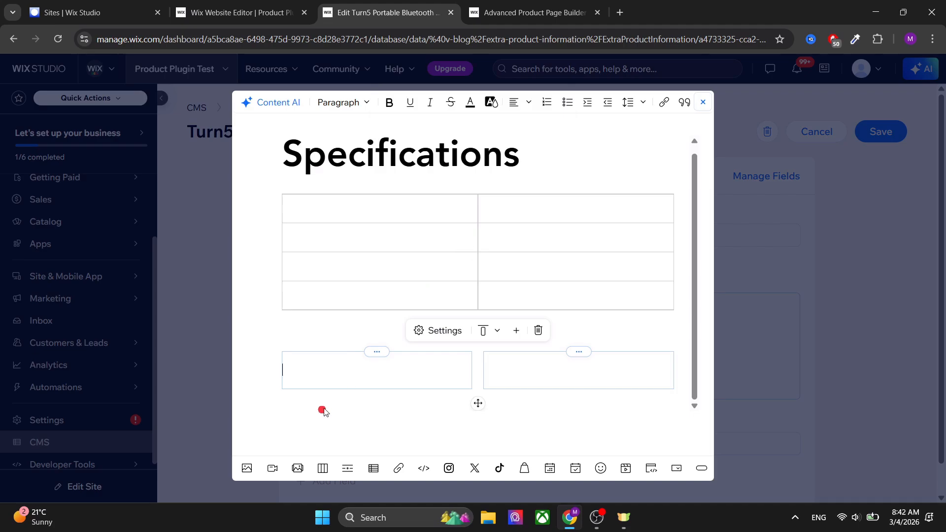
Set the layout section's vertical column padding to 7 px and its column gap to 7 px.
{"action": "left_click", "coordinate": [445, 331]}
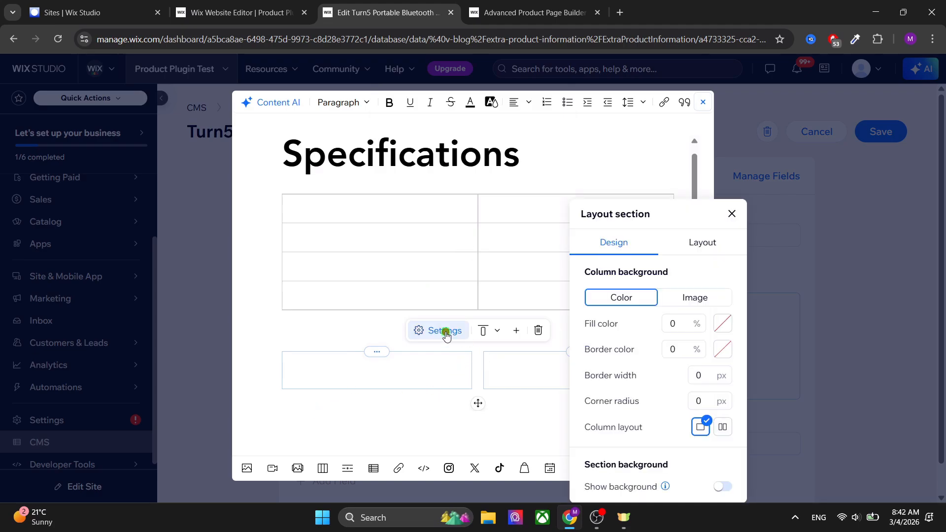
{"action": "left_click", "coordinate": [704, 246]}
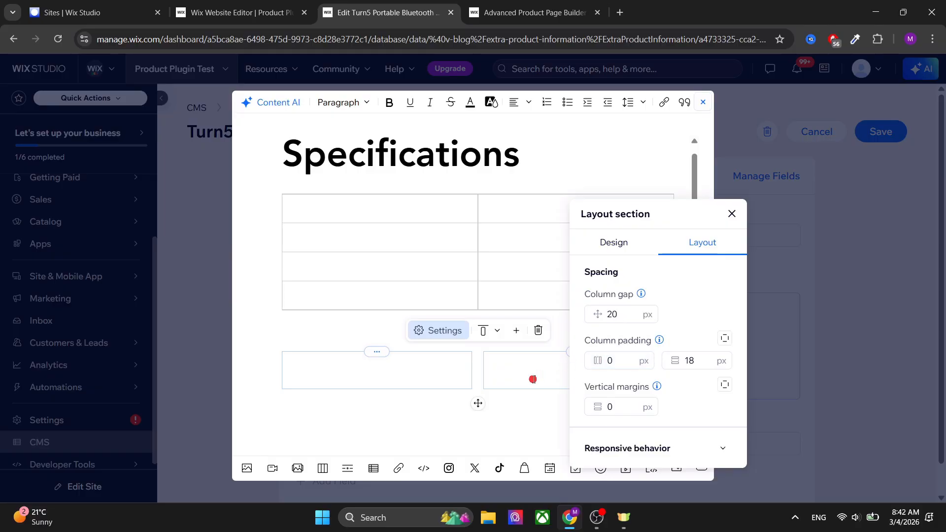
{"action": "left_click", "coordinate": [693, 362]}
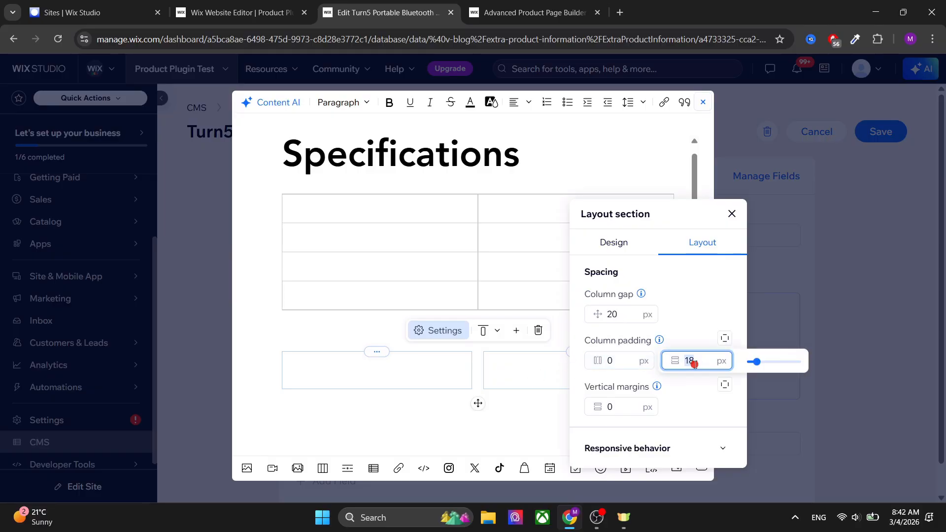
{"action": "type", "text": "7"}
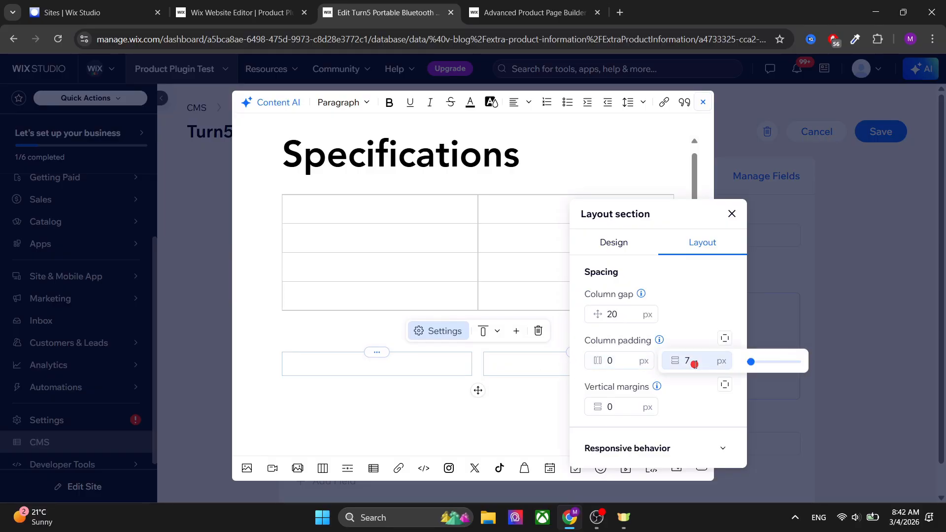
{"action": "left_click", "coordinate": [707, 335]}
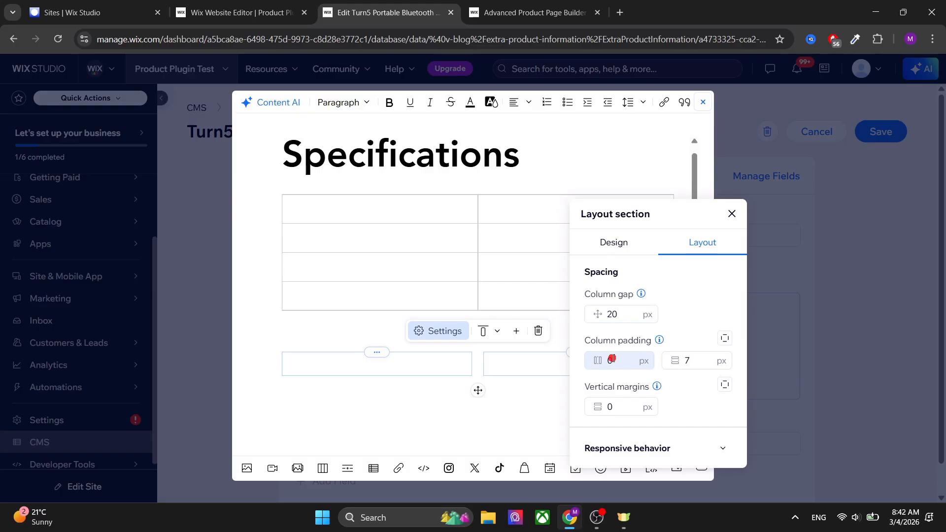
{"action": "left_click", "coordinate": [613, 309]}
{"action": "type", "text": "7"}
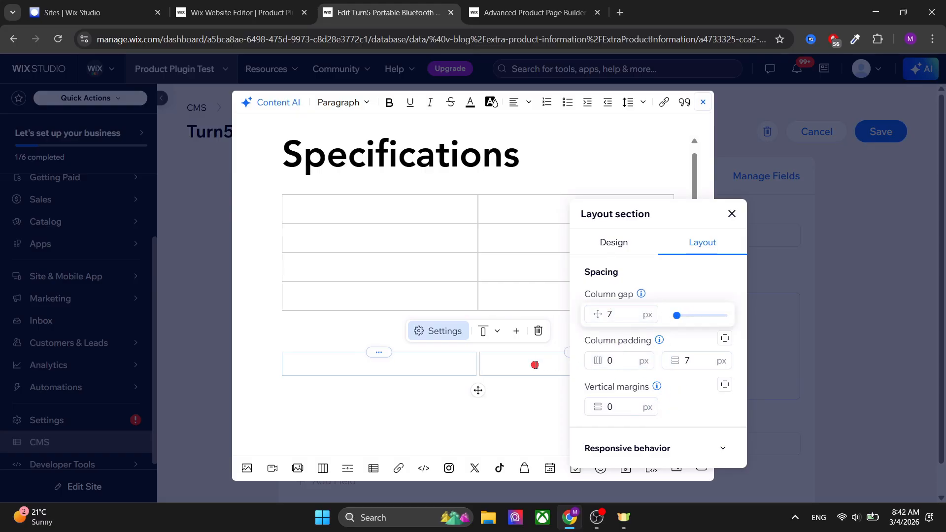
Embed the Turn5 Portable Bluetooth Speaker product card in the left column of the layout section.
{"action": "left_click", "coordinate": [423, 362]}
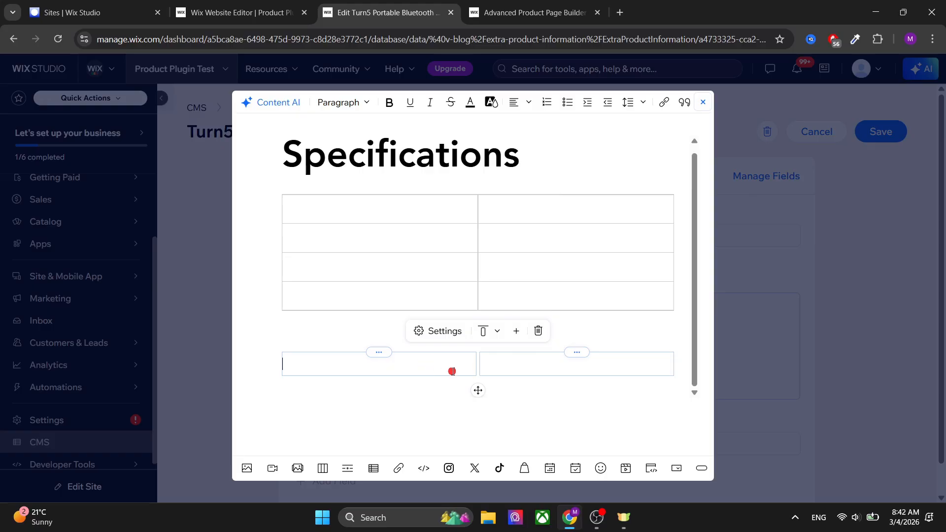
{"action": "left_click", "coordinate": [526, 469]}
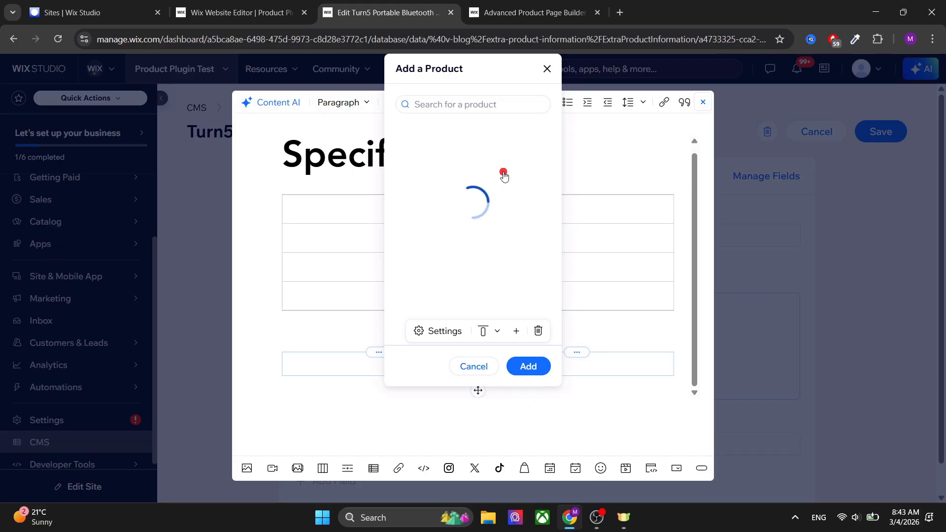
{"action": "scroll", "coordinate": [487, 238], "scroll_direction": "down", "scroll_amount": 1}
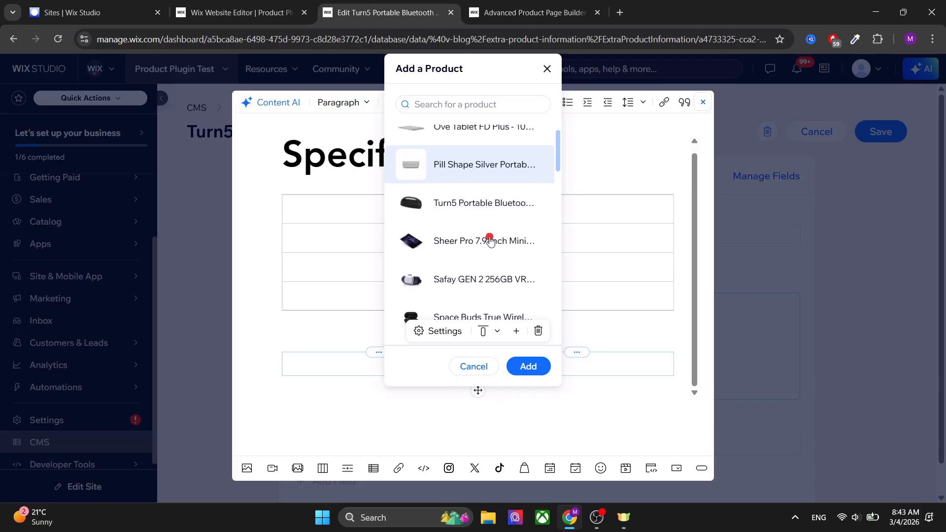
{"action": "left_click", "coordinate": [485, 207]}
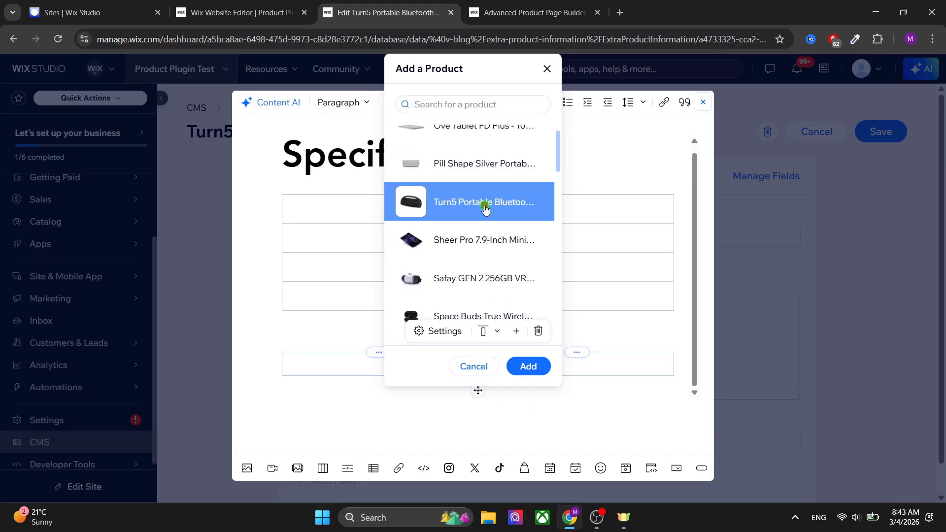
{"action": "left_click", "coordinate": [530, 367]}
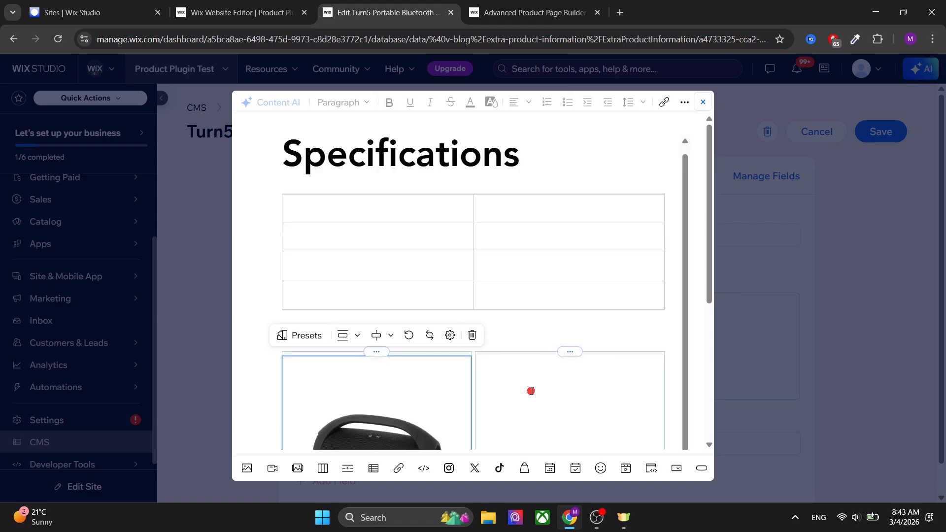
Try several layout presets on the speaker's embedded product card.
{"action": "scroll", "coordinate": [648, 344], "scroll_direction": "down", "scroll_amount": 1}
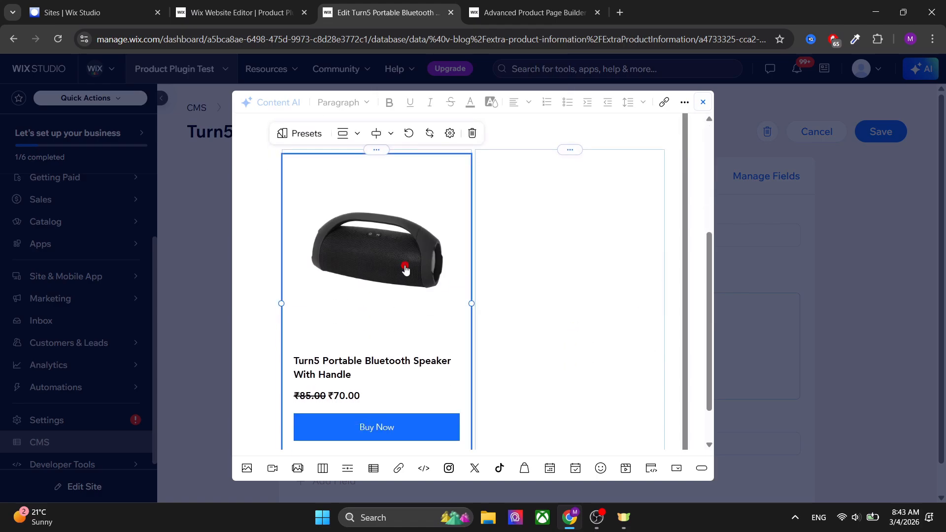
{"action": "left_click", "coordinate": [302, 137]}
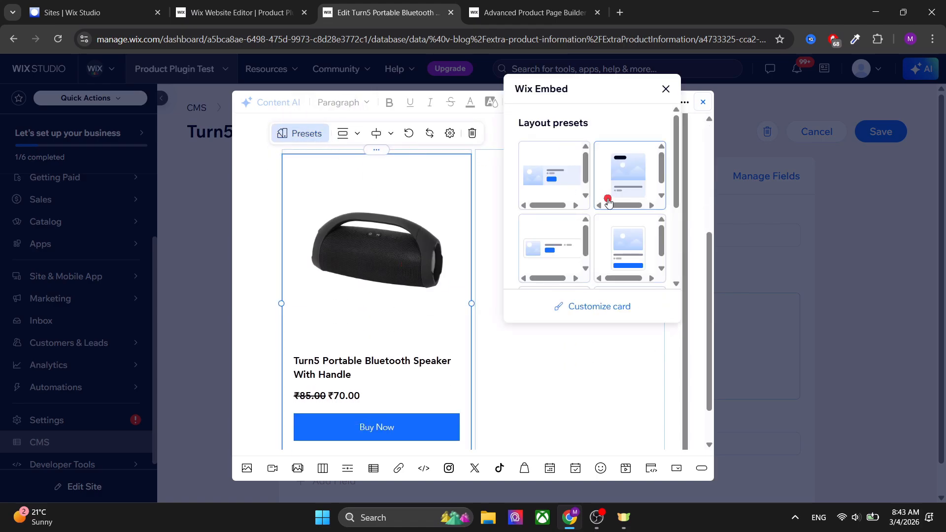
{"action": "scroll", "coordinate": [591, 227], "scroll_direction": "down", "scroll_amount": 3}
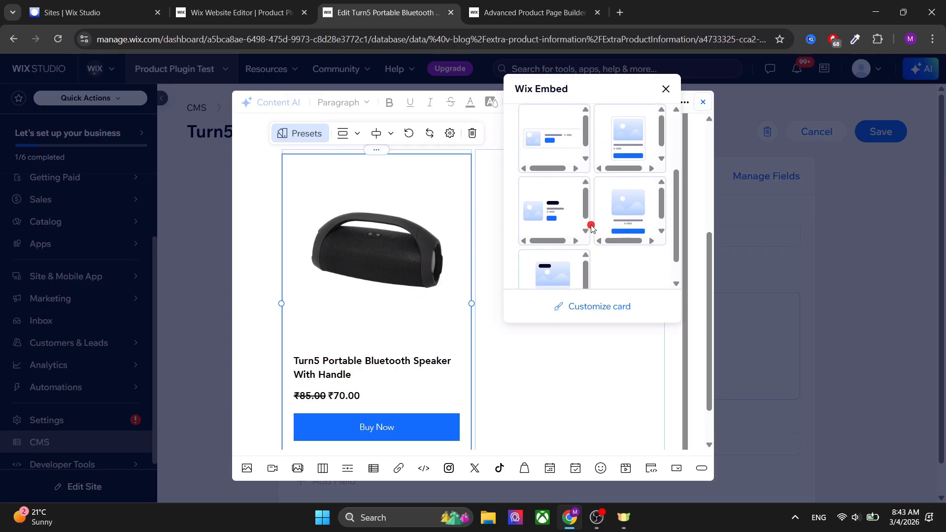
{"action": "scroll", "coordinate": [591, 227], "scroll_direction": "up", "scroll_amount": 5}
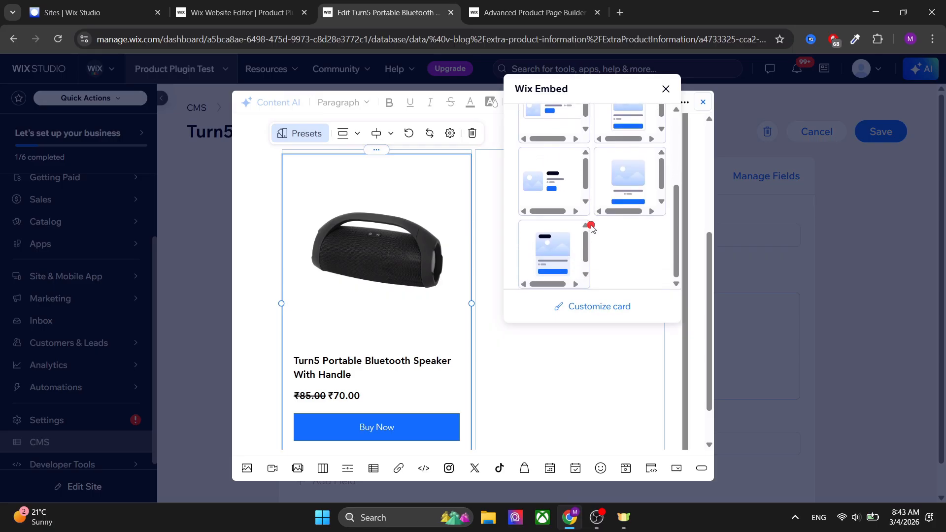
{"action": "scroll", "coordinate": [591, 227], "scroll_direction": "up", "scroll_amount": 2}
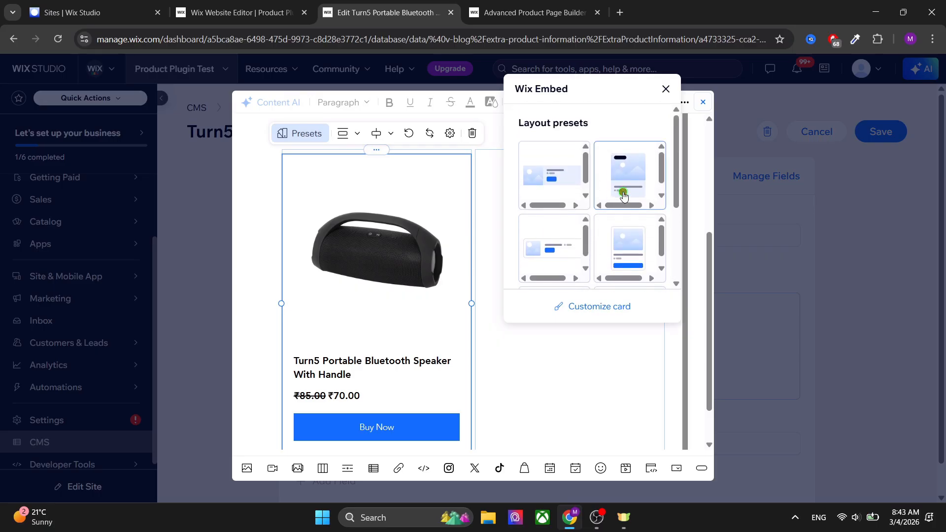
{"action": "left_click", "coordinate": [623, 194]}
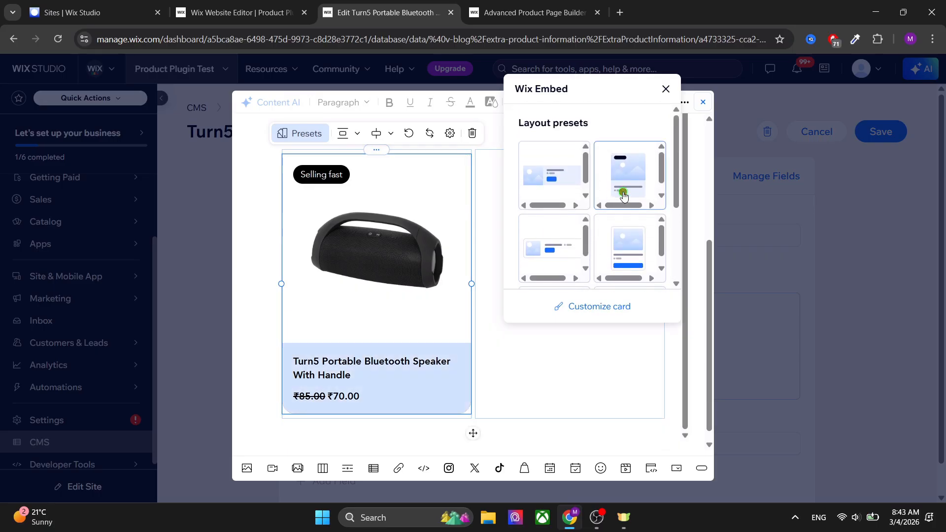
{"action": "left_click", "coordinate": [551, 176]}
{"action": "left_click", "coordinate": [561, 246]}
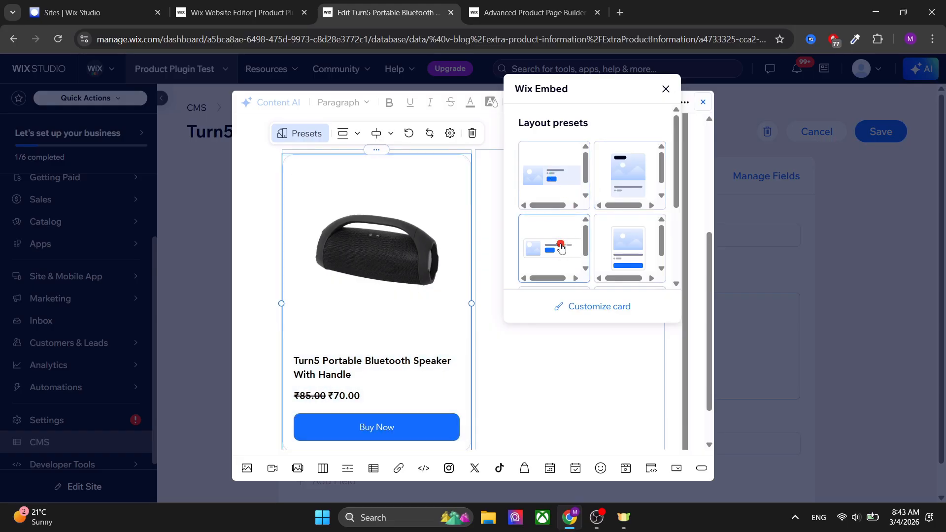
{"action": "left_click", "coordinate": [634, 256]}
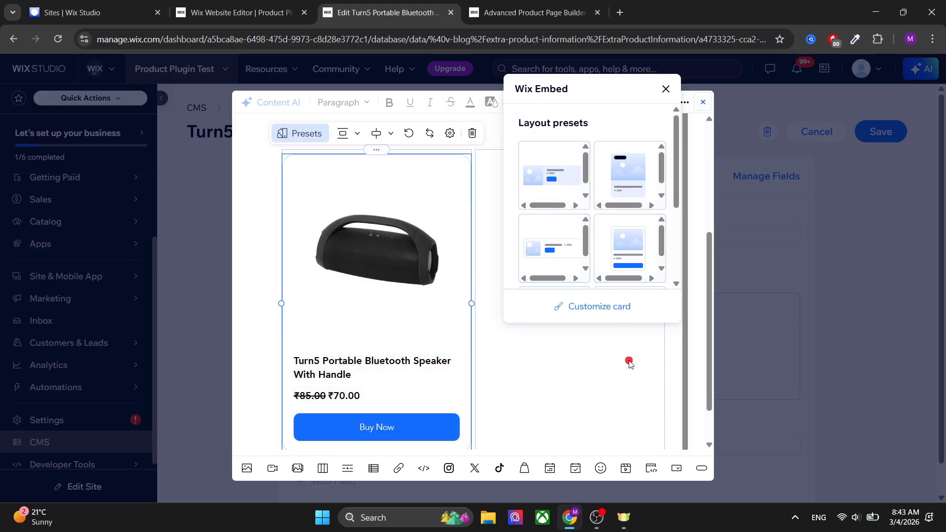
Open the product card customization and review its Settings, Layout and Design options.
{"action": "left_click", "coordinate": [608, 303]}
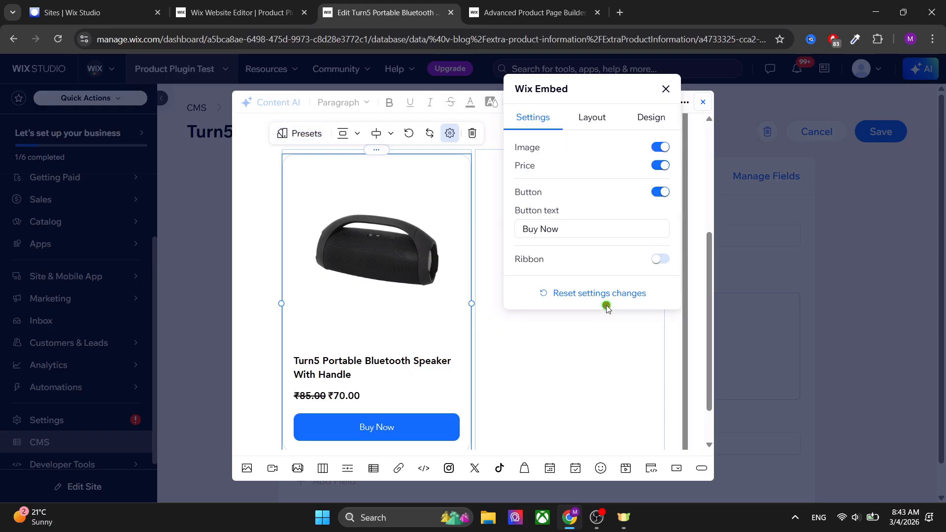
{"action": "left_click", "coordinate": [596, 121]}
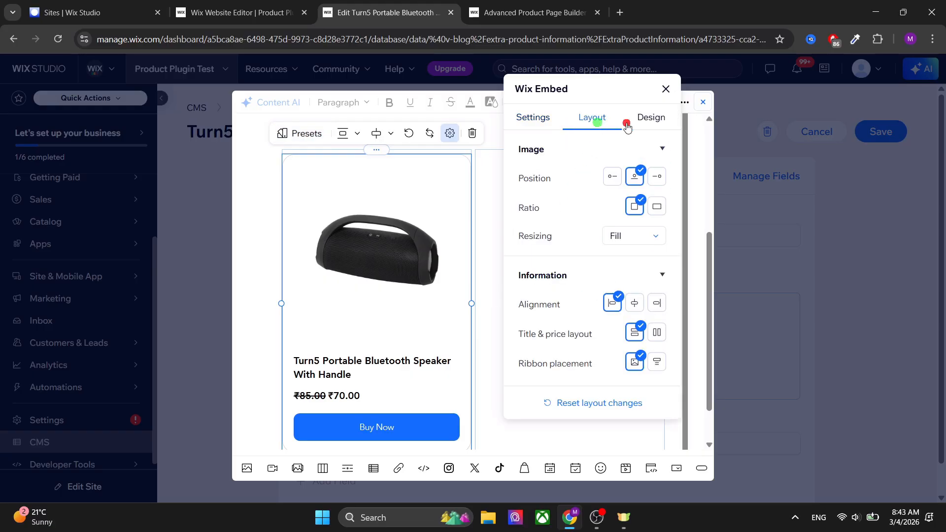
{"action": "left_click", "coordinate": [646, 122]}
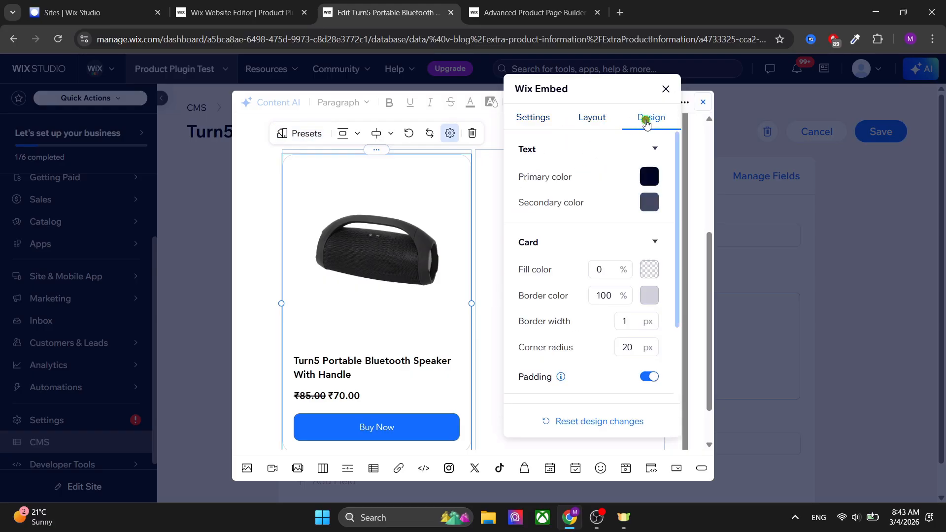
{"action": "left_click", "coordinate": [665, 90]}
Embed the Space Buds True Wireless Earbud Headphones product card in the right column.
{"action": "left_click", "coordinate": [575, 191]}
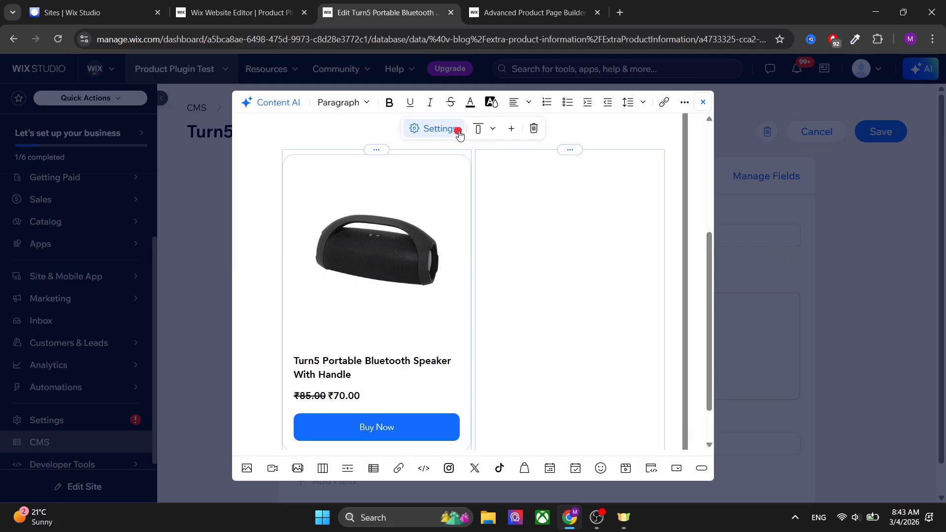
{"action": "left_click", "coordinate": [526, 468]}
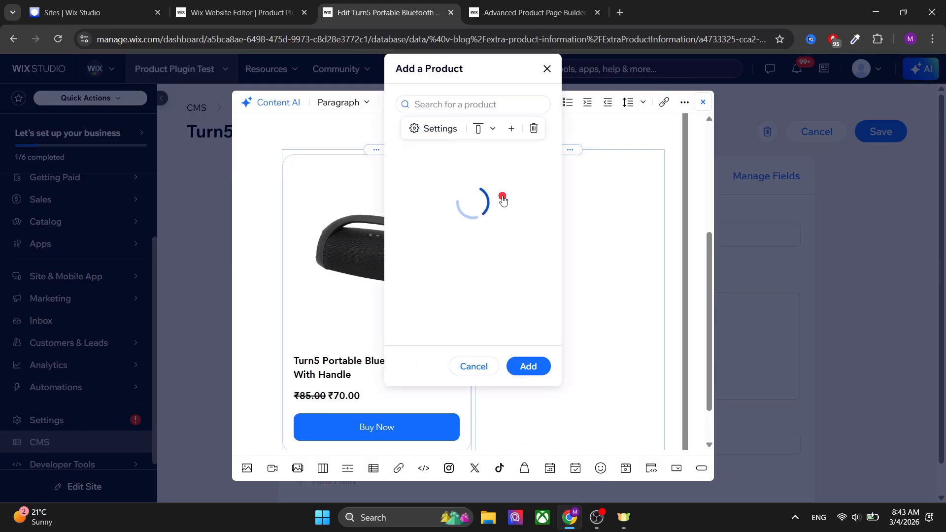
{"action": "scroll", "coordinate": [475, 251], "scroll_direction": "down", "scroll_amount": 3}
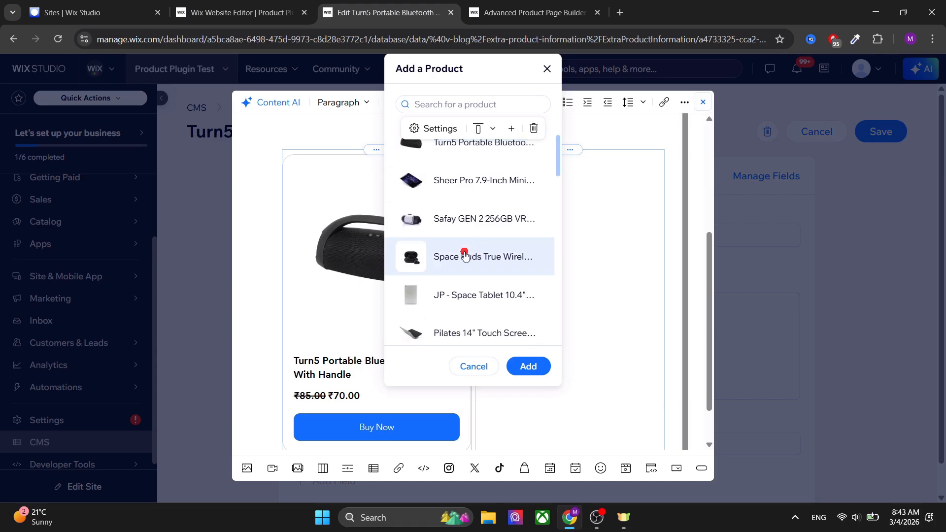
{"action": "left_click", "coordinate": [465, 254]}
{"action": "left_click", "coordinate": [525, 367]}
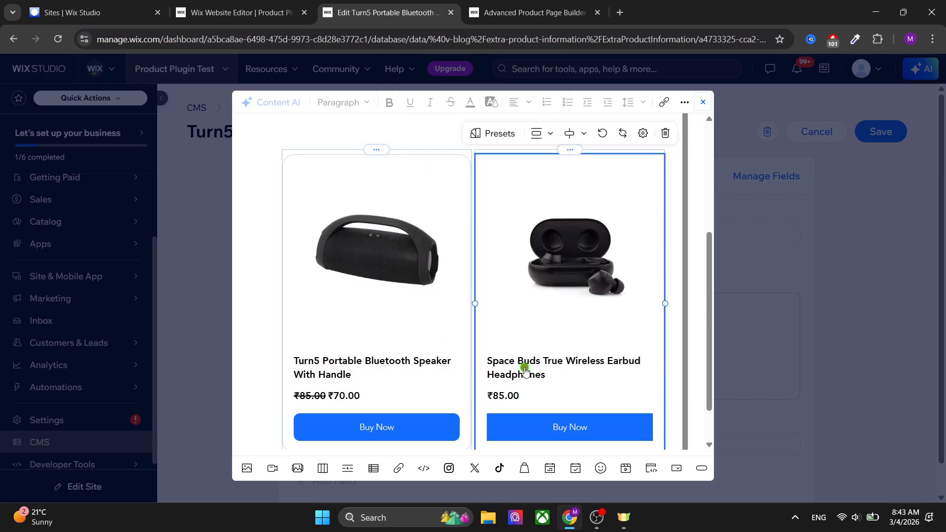
Insert another two-column blank layout section below the product cards.
{"action": "scroll", "coordinate": [692, 340], "scroll_direction": "down", "scroll_amount": 1}
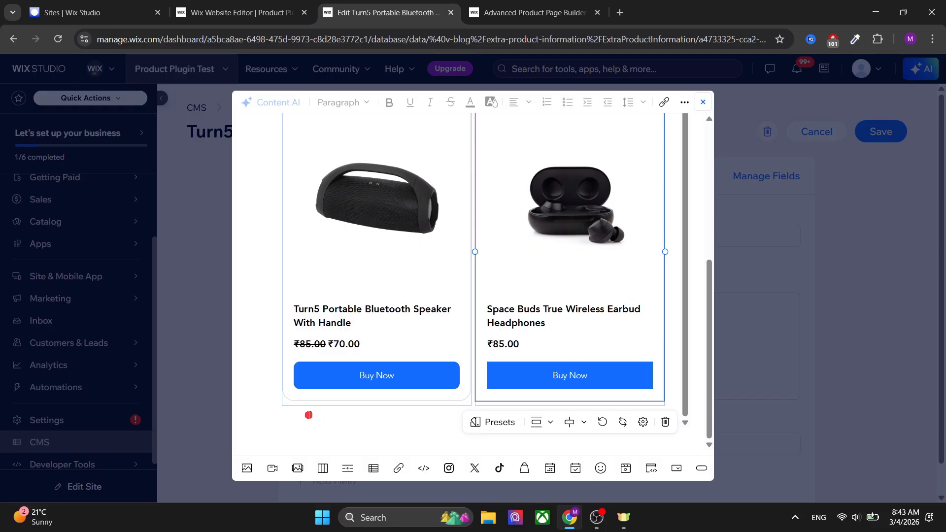
{"action": "left_click", "coordinate": [309, 415]}
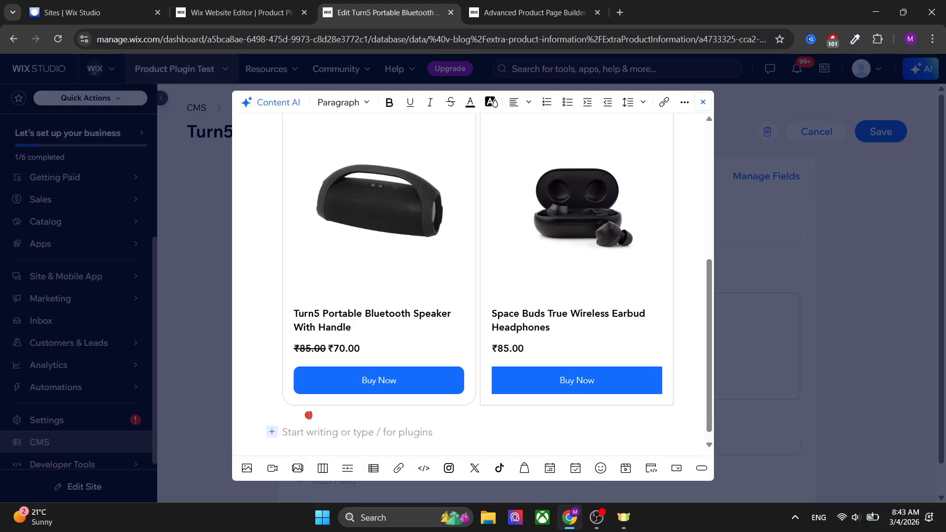
{"action": "left_click", "coordinate": [323, 468]}
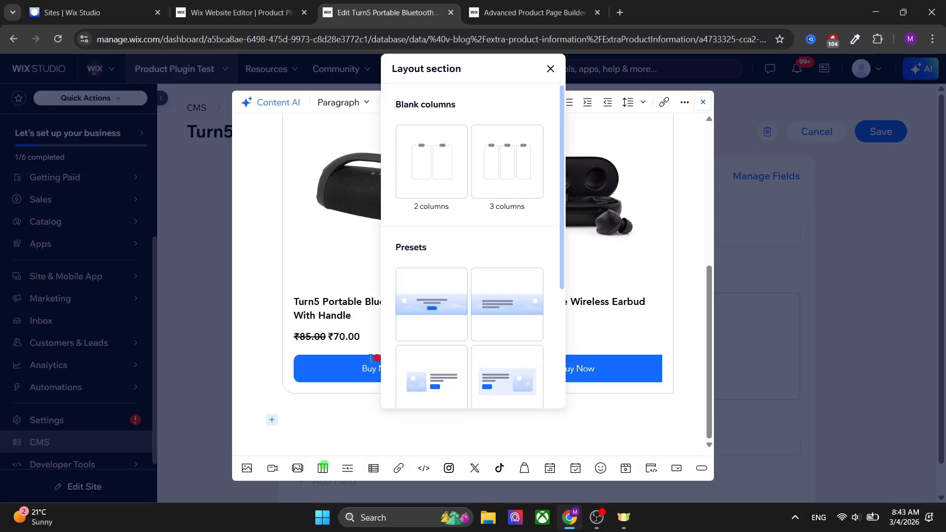
{"action": "left_click", "coordinate": [433, 155]}
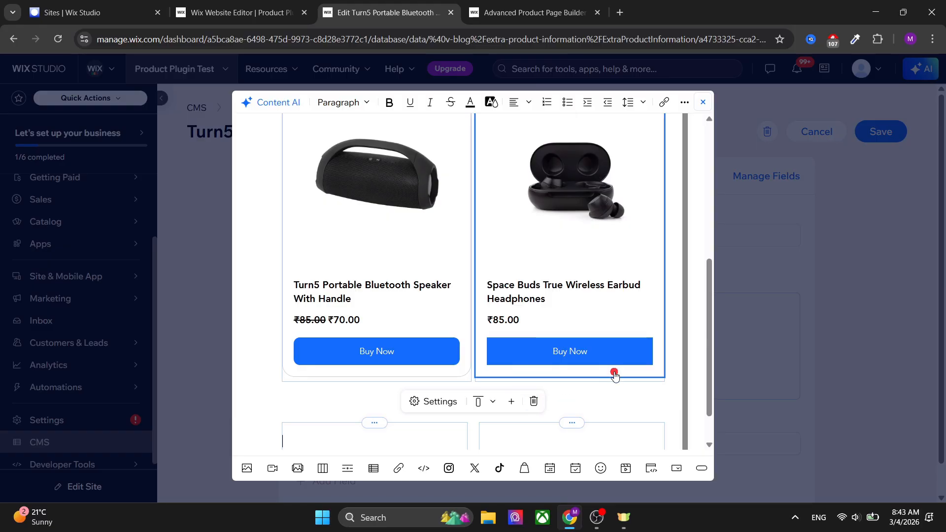
{"action": "scroll", "coordinate": [698, 391], "scroll_direction": "down", "scroll_amount": 1}
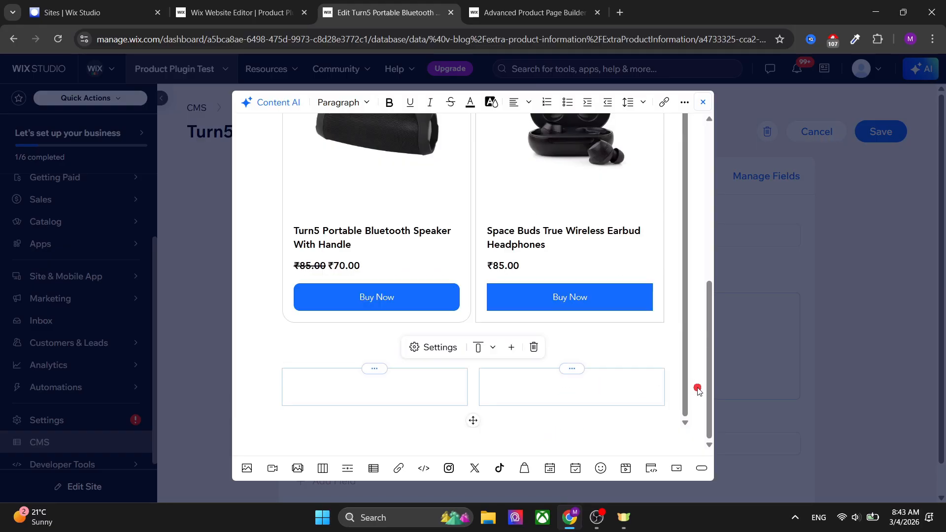
Add a button to the right column of the new section and stretch it to full column width.
{"action": "left_click", "coordinate": [530, 385]}
{"action": "left_click", "coordinate": [706, 467]}
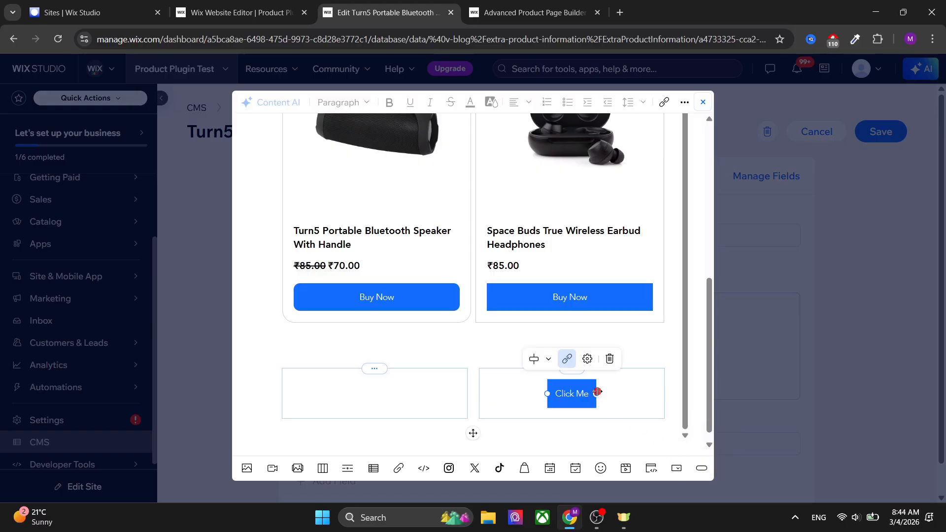
{"action": "left_click_drag", "start_coordinate": [597, 392], "coordinate": [678, 389]}
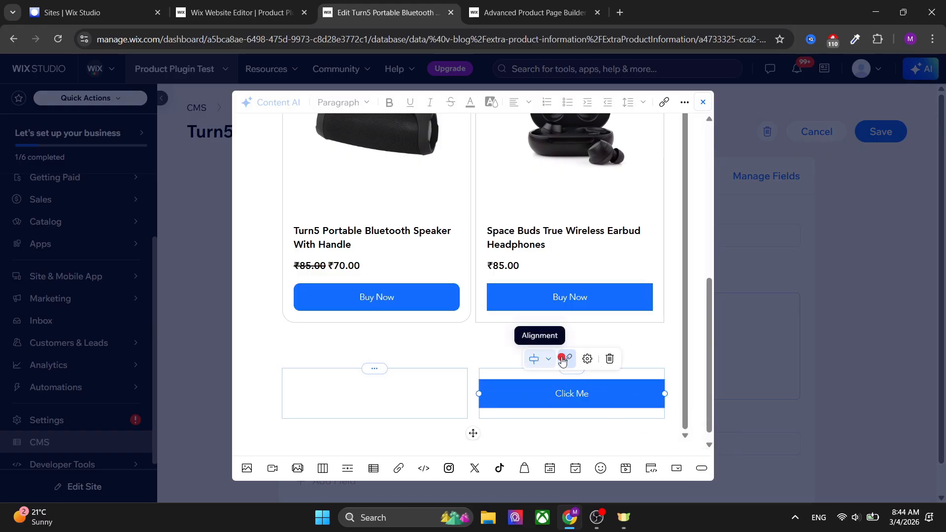
{"action": "left_click", "coordinate": [587, 358]}
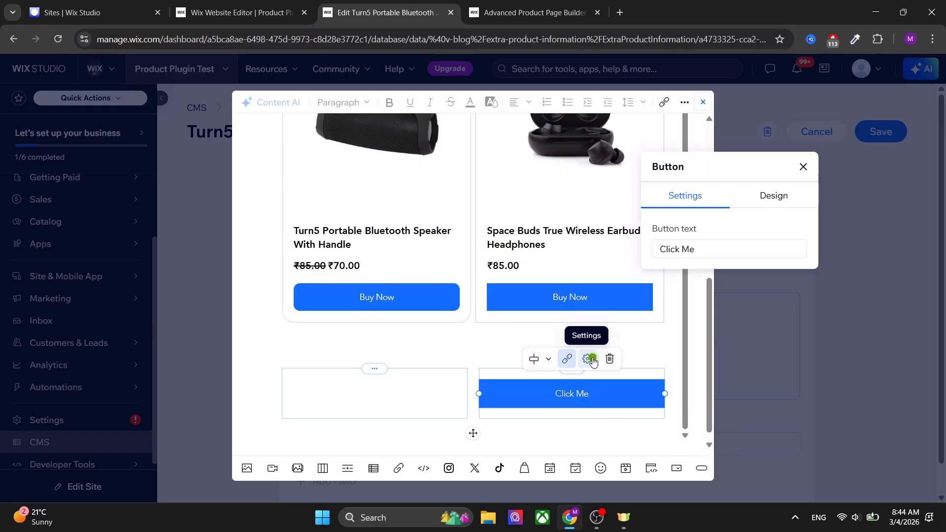
{"action": "left_click", "coordinate": [778, 189]}
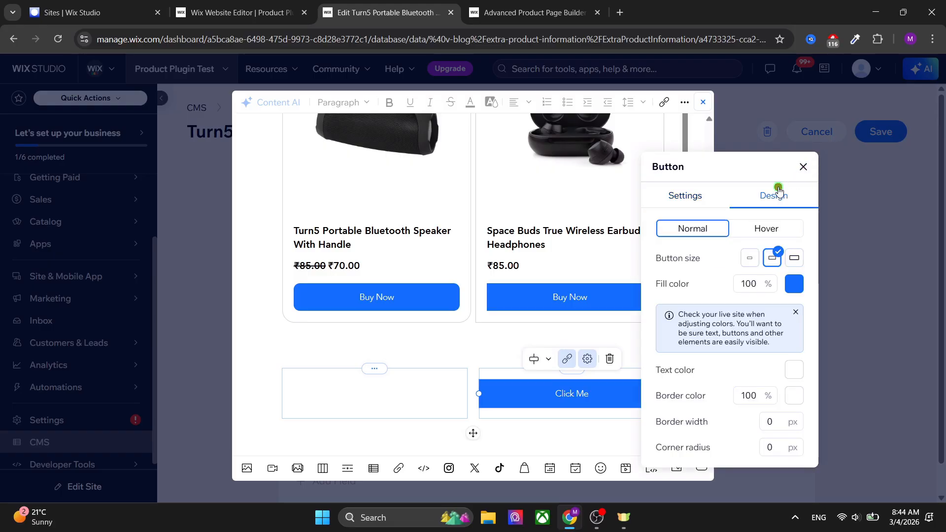
{"action": "left_click", "coordinate": [803, 168]}
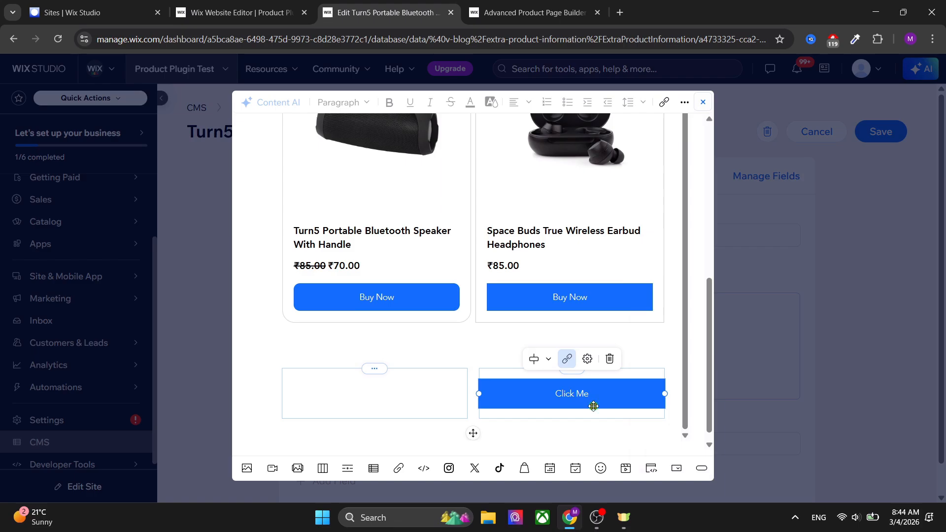
Add a second full-width button below the first one in the right column.
{"action": "key", "text": "Return"}
{"action": "key", "text": "Return"}
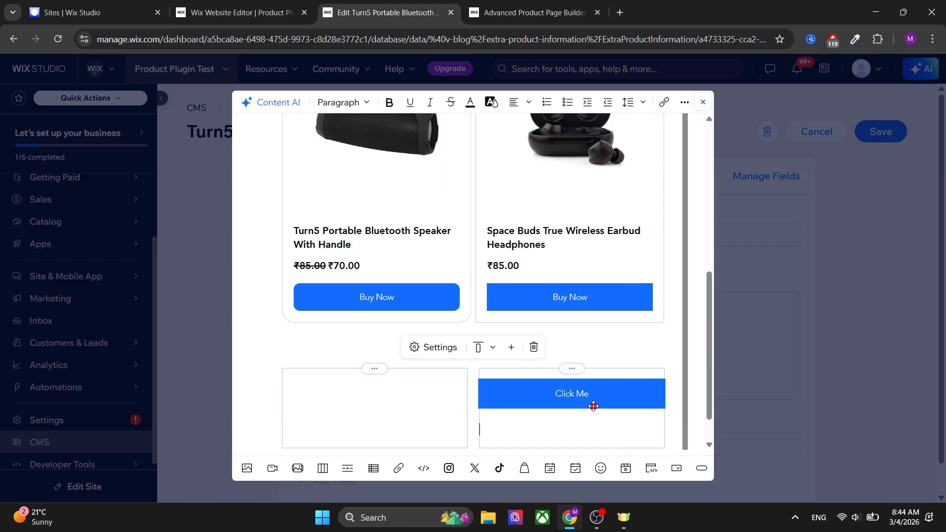
{"action": "left_click", "coordinate": [700, 467]}
{"action": "left_click", "coordinate": [597, 437]}
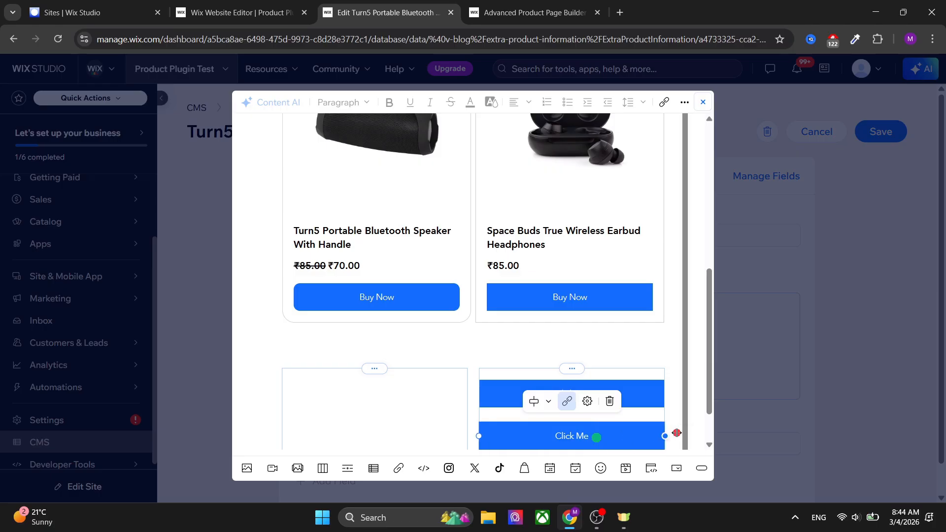
Set the second button's fill color to white.
{"action": "left_click", "coordinate": [588, 401]}
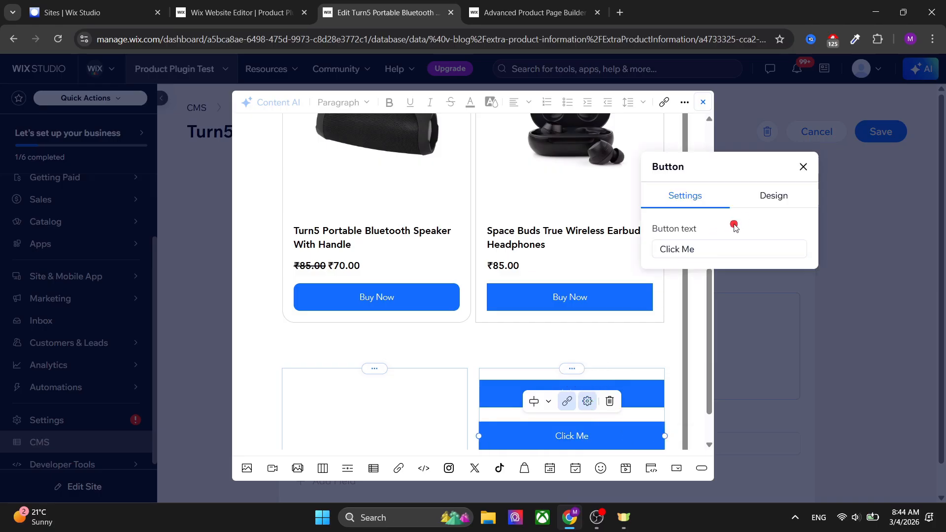
{"action": "left_click", "coordinate": [770, 198]}
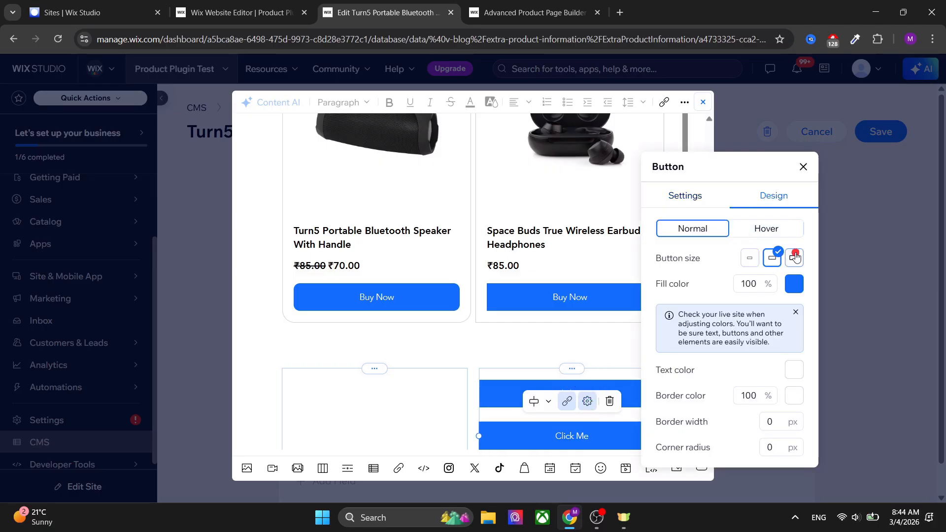
{"action": "left_click", "coordinate": [766, 229]}
{"action": "left_click", "coordinate": [702, 230]}
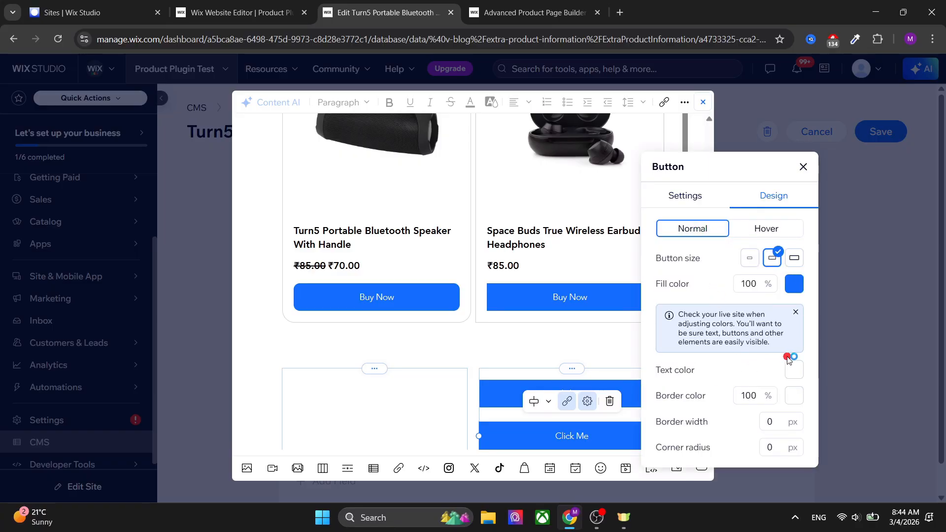
{"action": "left_click", "coordinate": [790, 285]}
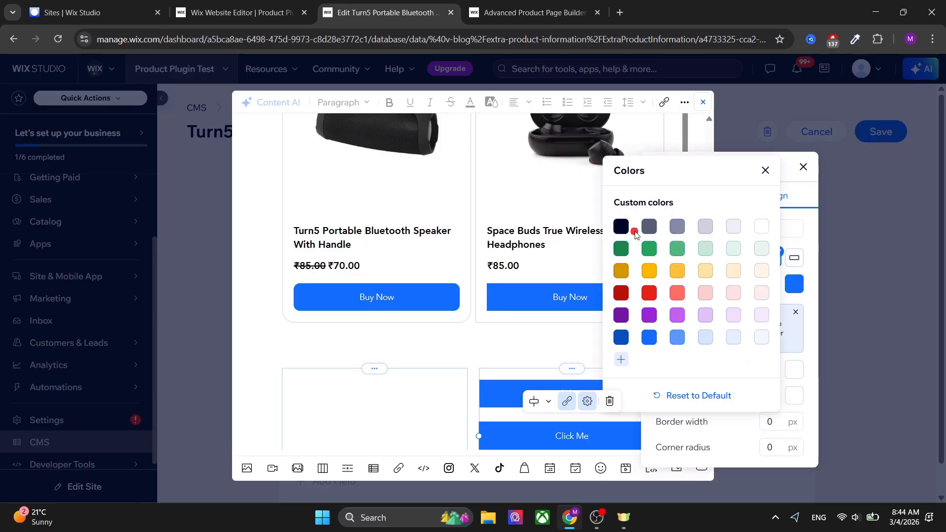
{"action": "left_click", "coordinate": [764, 227]}
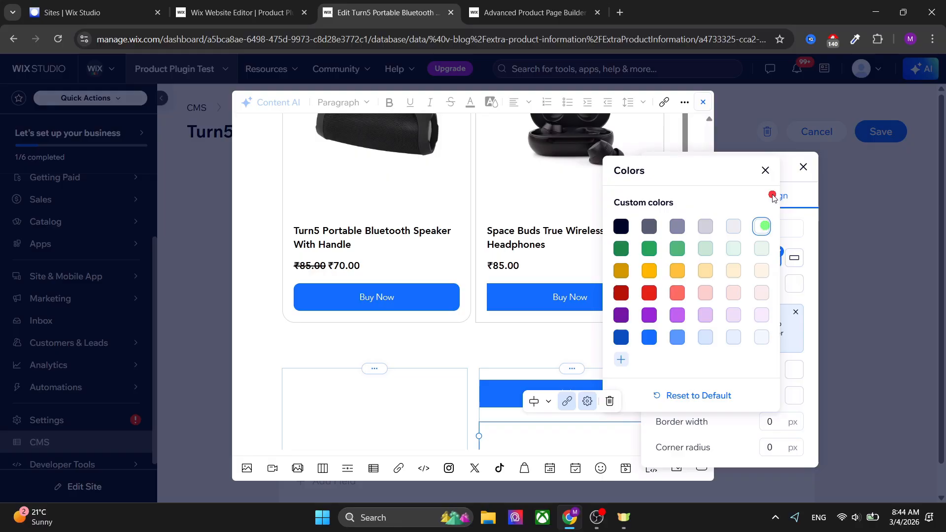
{"action": "left_click", "coordinate": [765, 170]}
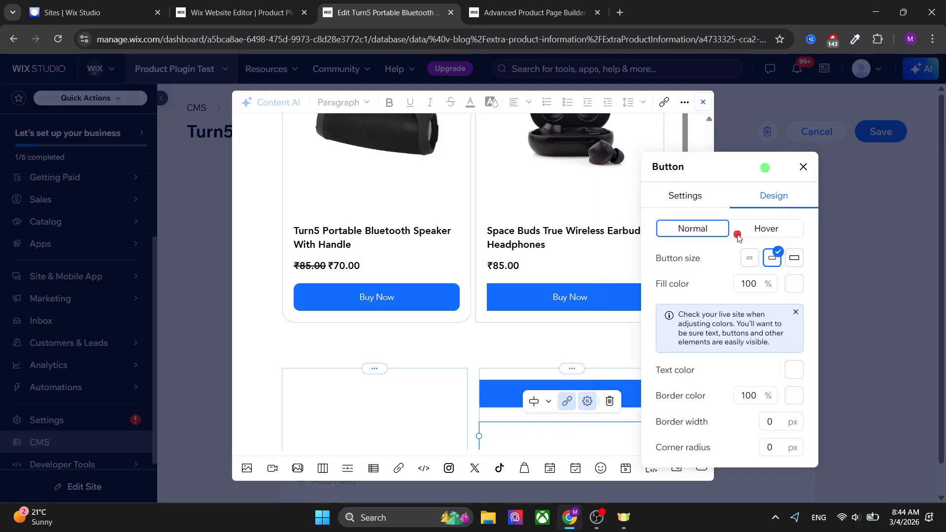
Set the second button's border color to dark blue and its border width to 1 px.
{"action": "left_click", "coordinate": [793, 395]}
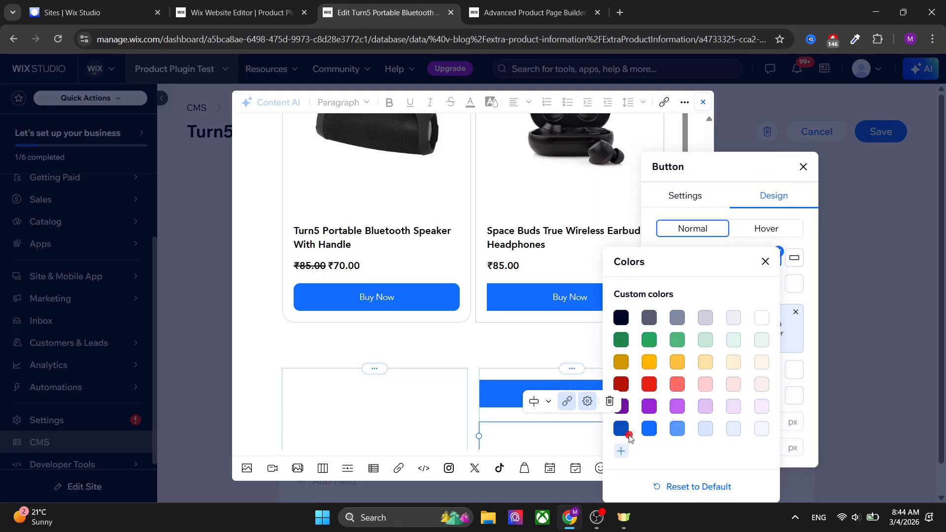
{"action": "left_click", "coordinate": [621, 434]}
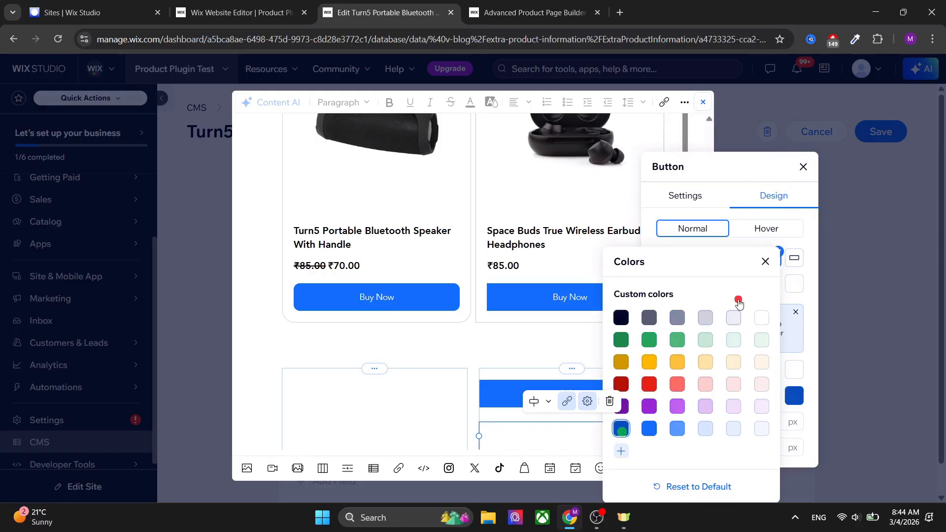
{"action": "left_click", "coordinate": [765, 261]}
{"action": "left_click", "coordinate": [777, 422]}
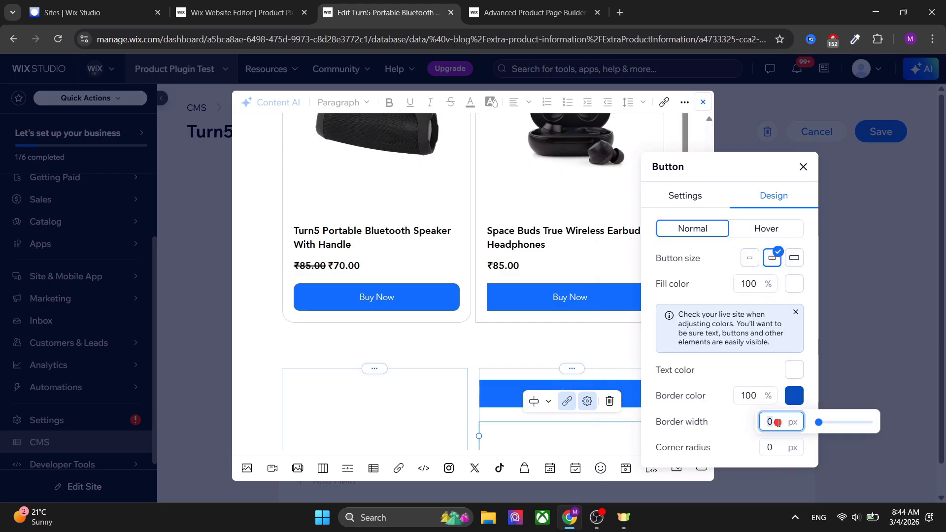
{"action": "type", "text": "1"}
{"action": "key", "text": "Return"}
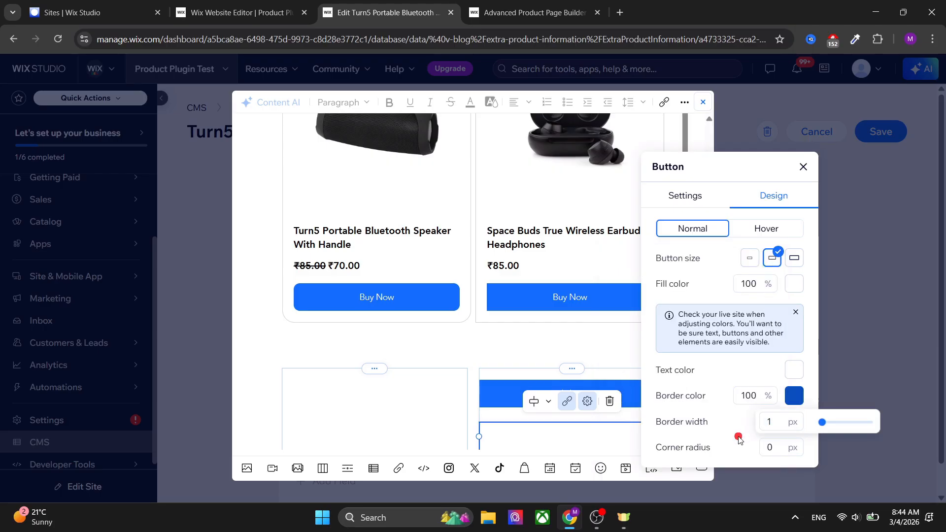
Set the second button's text color to dark blue and close the button settings.
{"action": "left_click", "coordinate": [769, 446]}
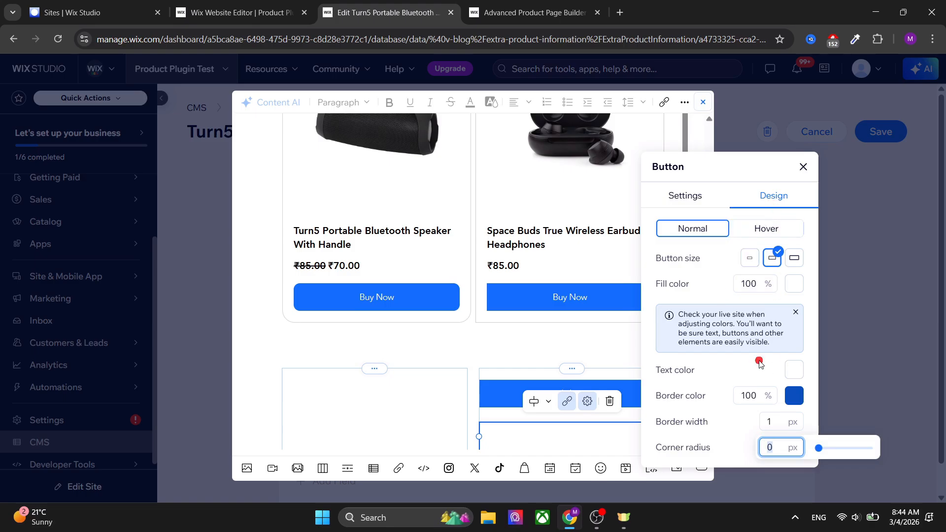
{"action": "left_click", "coordinate": [794, 370]}
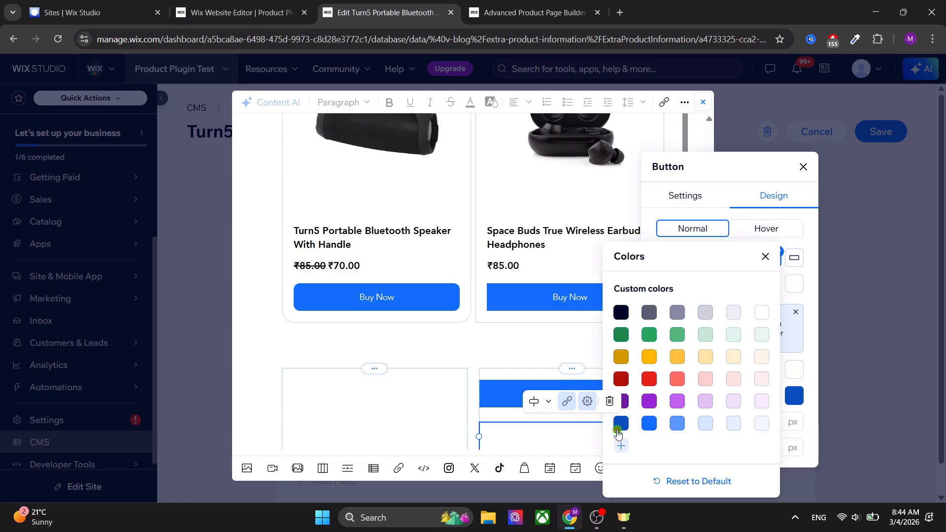
{"action": "left_click", "coordinate": [621, 423]}
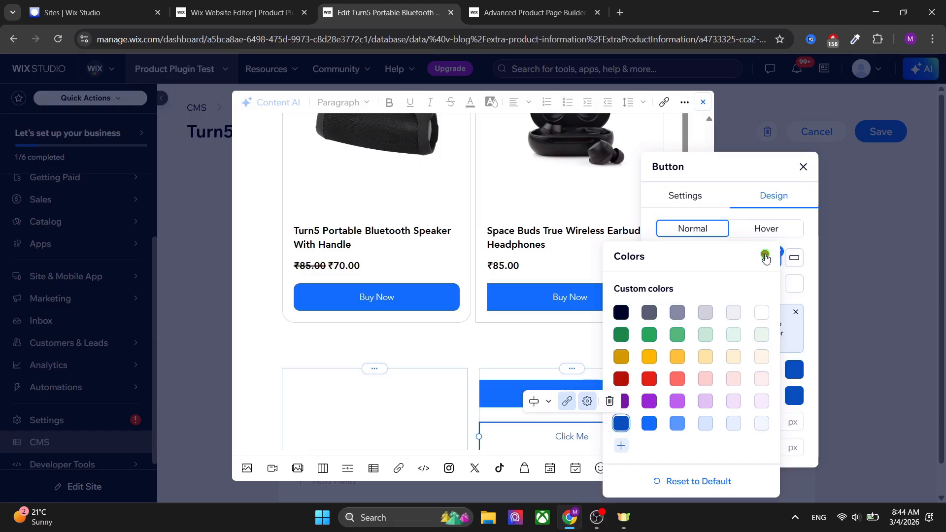
{"action": "left_click", "coordinate": [765, 257]}
{"action": "left_click", "coordinate": [412, 402]}
{"action": "left_click", "coordinate": [592, 353]}
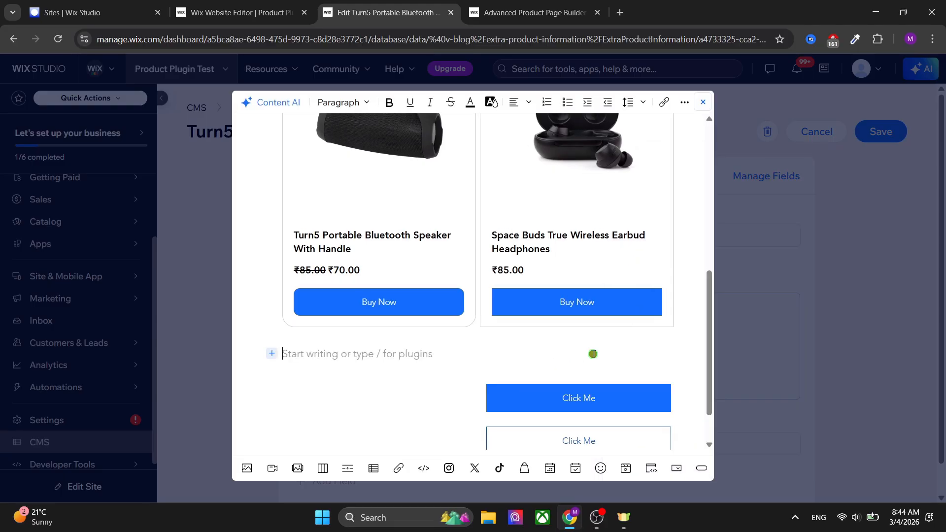
Add an "FAQ" heading below the buttons section and format it as Heading 2.
{"action": "scroll", "coordinate": [593, 354], "scroll_direction": "down", "scroll_amount": 2}
{"action": "left_click", "coordinate": [390, 434]}
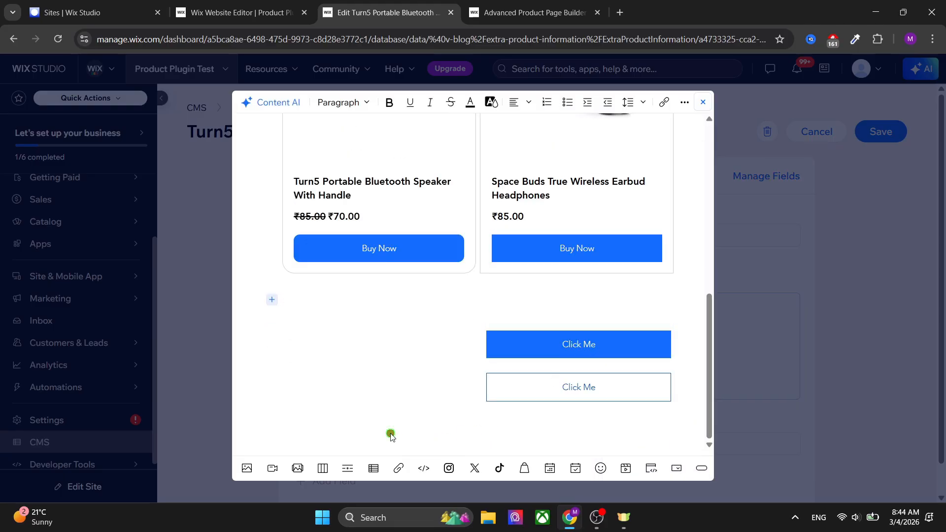
{"action": "left_click", "coordinate": [375, 422]}
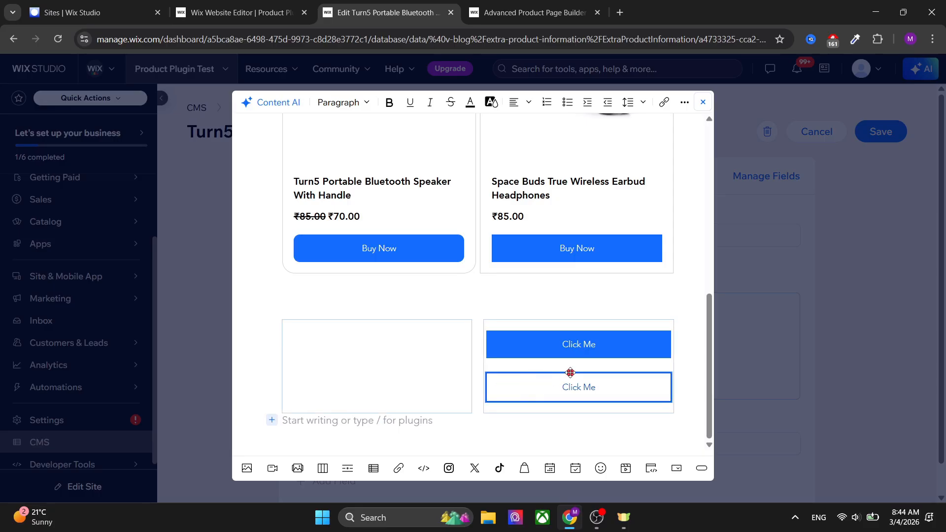
{"action": "key", "text": "Return"}
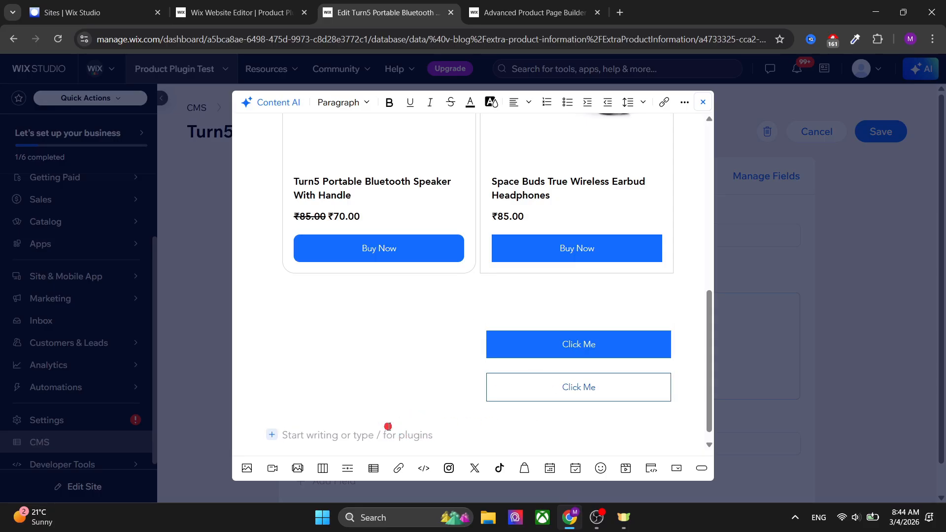
{"action": "type", "text": "F"}
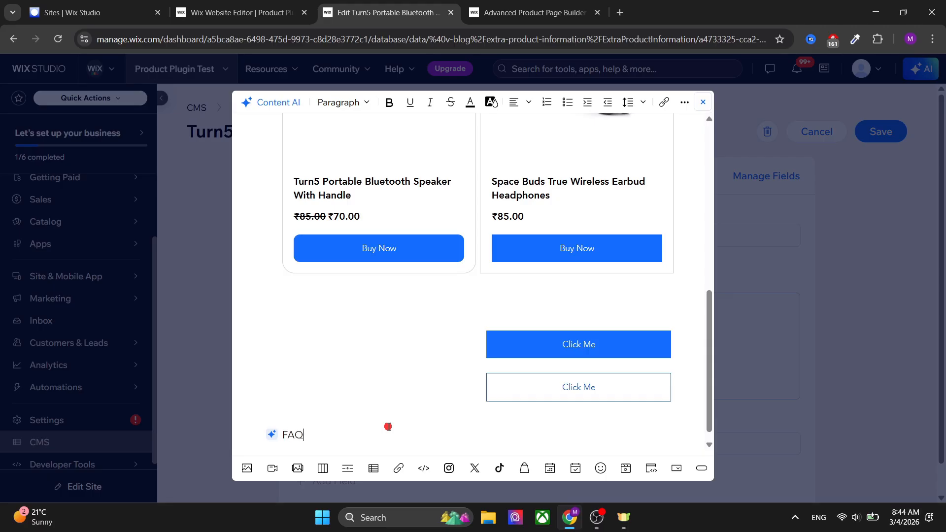
{"action": "type", "text": "AQ"}
{"action": "left_click", "coordinate": [345, 102]}
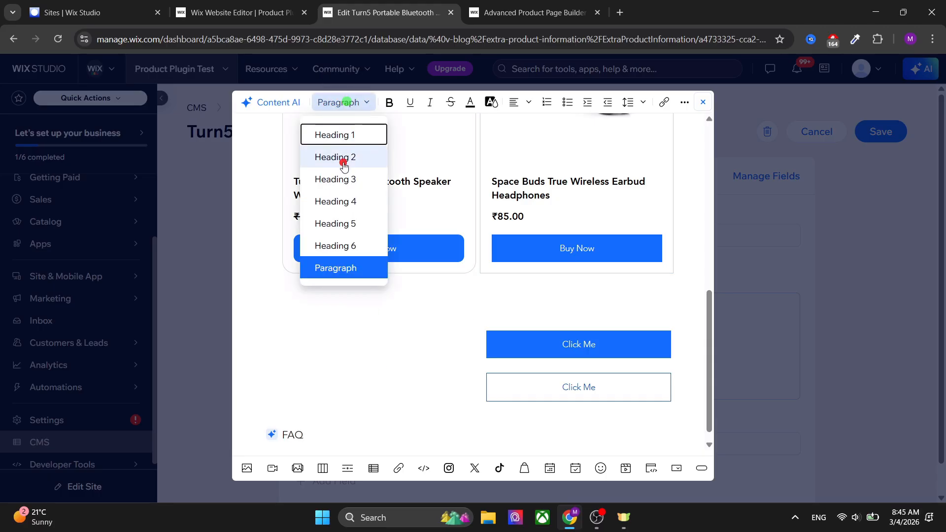
{"action": "left_click", "coordinate": [343, 158]}
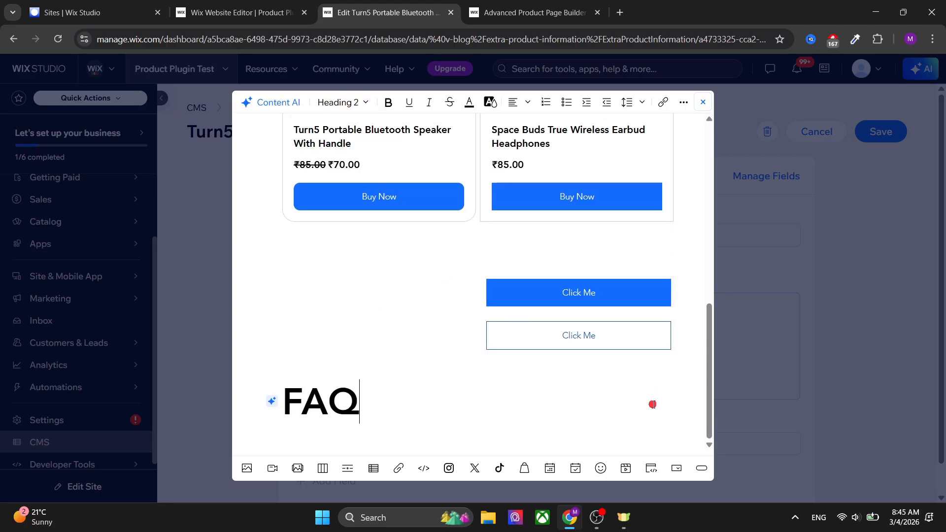
Insert an expandable list under the FAQ heading and add a second expandable item.
{"action": "left_click", "coordinate": [678, 469]}
{"action": "scroll", "coordinate": [515, 385], "scroll_direction": "down", "scroll_amount": 2}
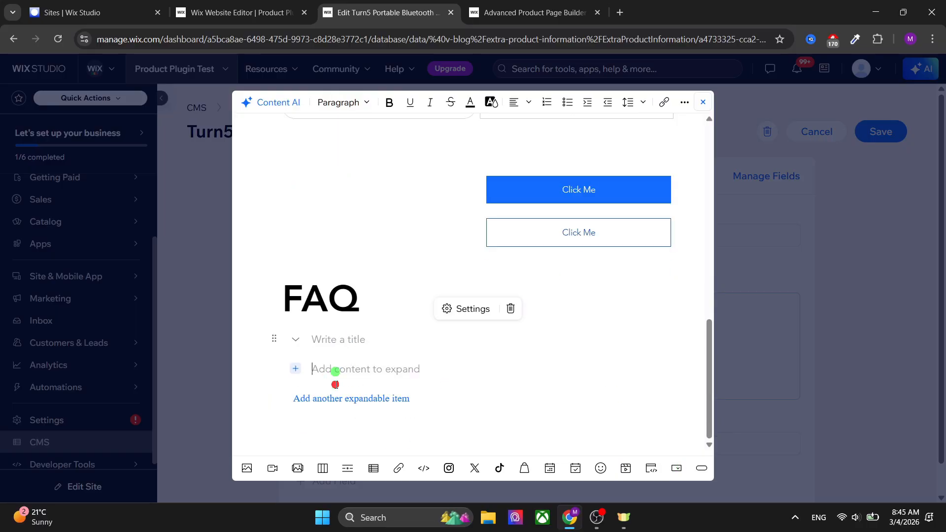
{"action": "left_click", "coordinate": [332, 398]}
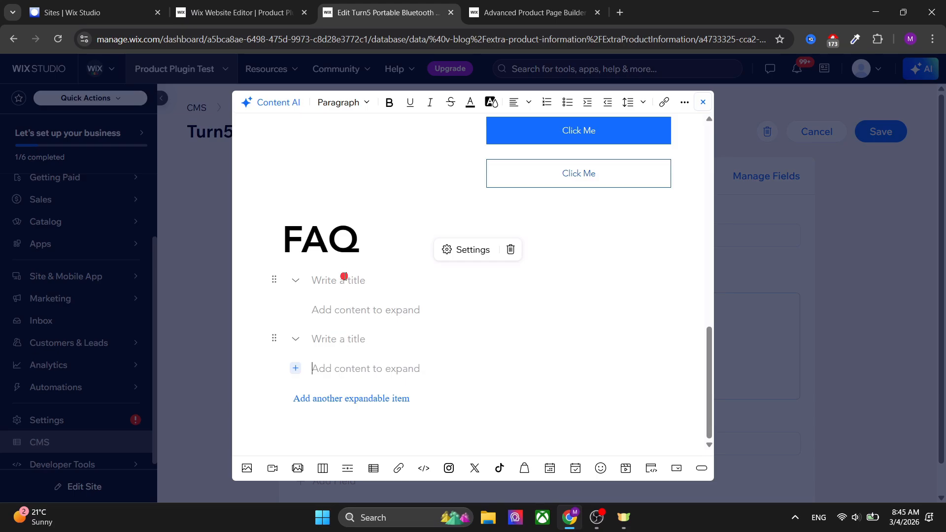
Fill the expandable items with titles FAQ1 and FAQ 2 and contents ANS1 and ANS 2.
{"action": "left_click", "coordinate": [344, 277]}
{"action": "type", "text": "FA"}
{"action": "type", "text": "A"}
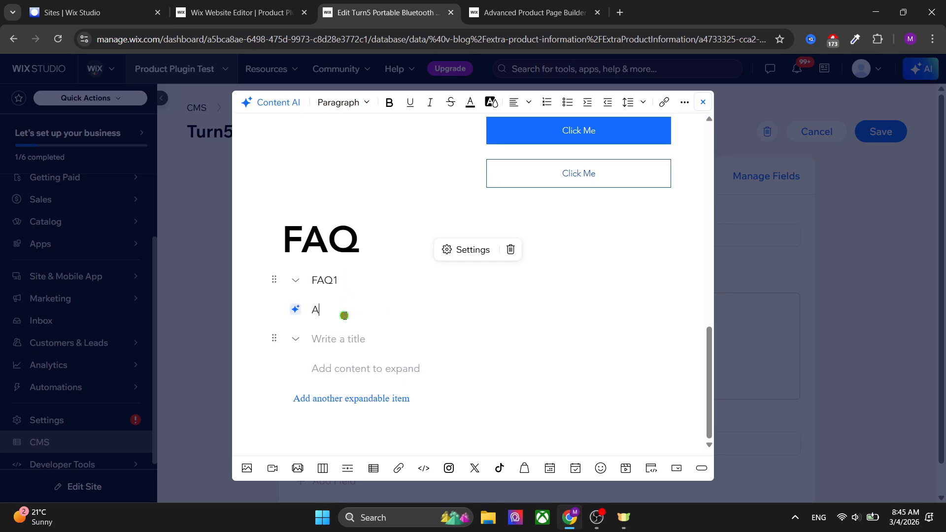
{"action": "type", "text": "NS1"}
{"action": "left_click", "coordinate": [351, 339]}
{"action": "type", "text": "FAQ 2"}
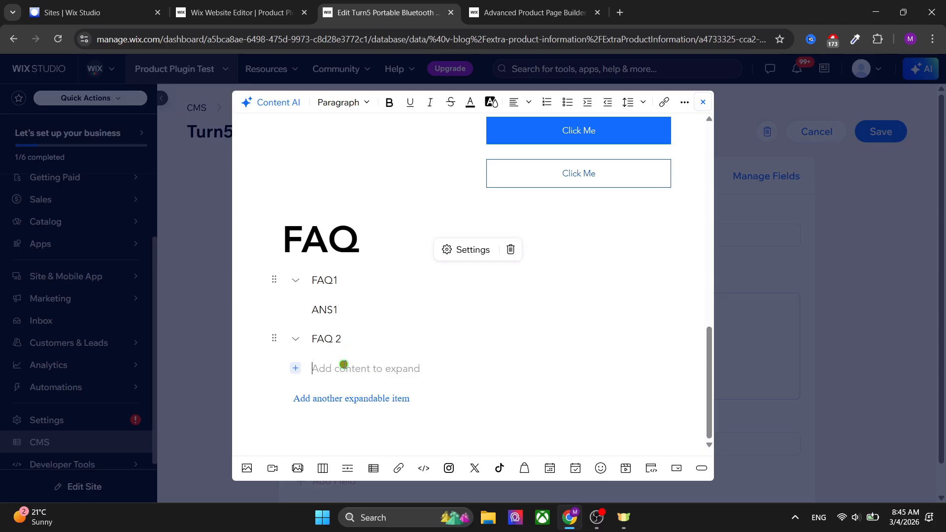
{"action": "type", "text": "ANS 2"}
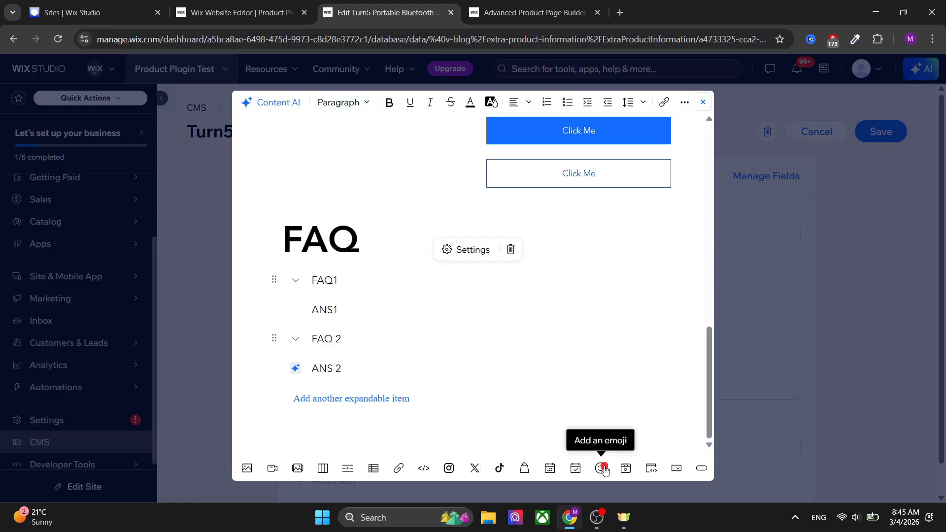
{"action": "scroll", "coordinate": [673, 330], "scroll_direction": "up", "scroll_amount": 10}
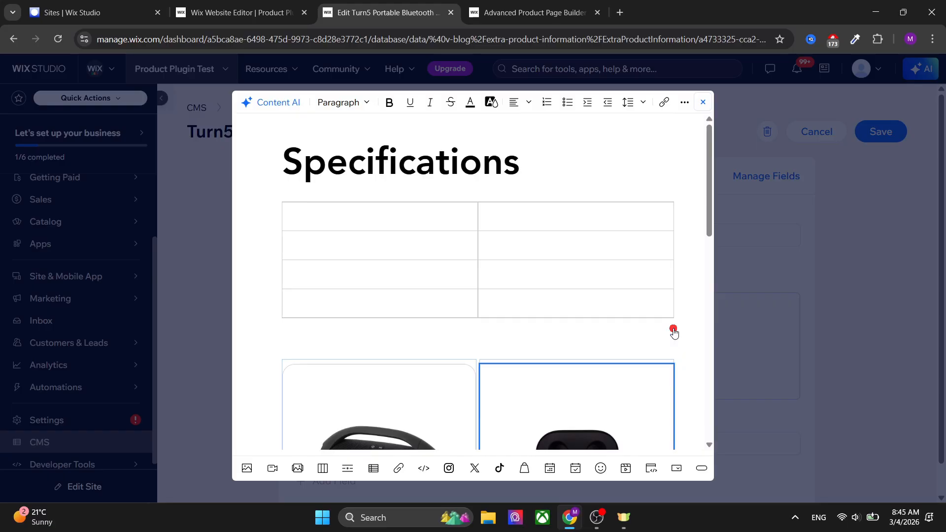
{"action": "scroll", "coordinate": [674, 327], "scroll_direction": "down", "scroll_amount": 2}
{"action": "scroll", "coordinate": [673, 330], "scroll_direction": "up", "scroll_amount": 2}
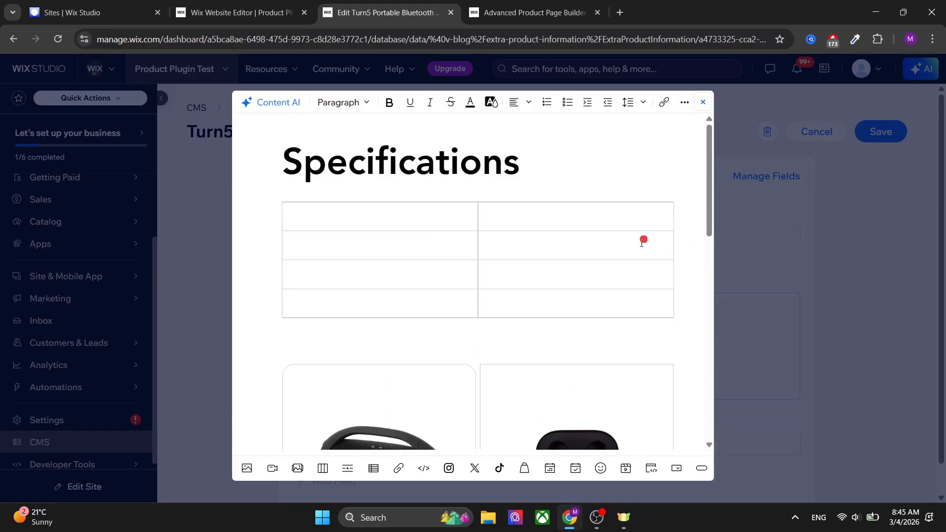
Exit the expanded editor view and save the Turn5 Portable Bluetooth Speaker item.
{"action": "left_click", "coordinate": [703, 102]}
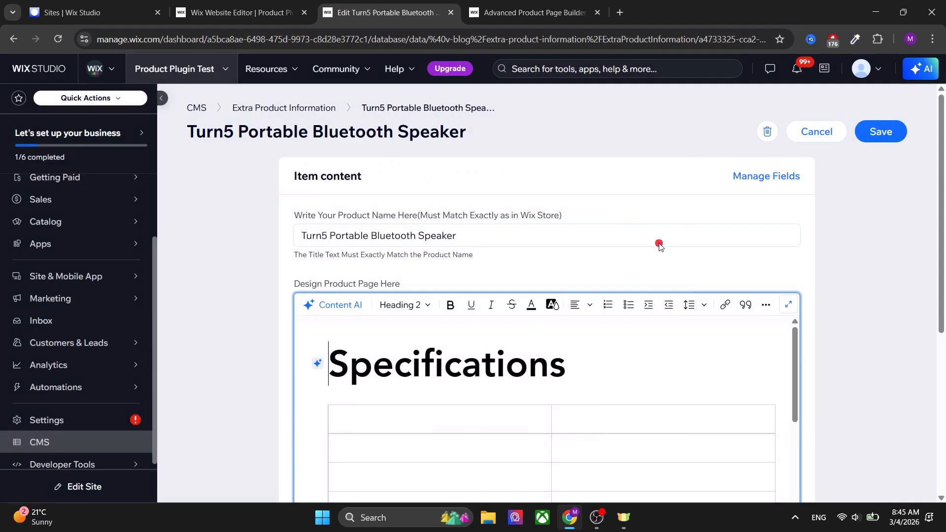
{"action": "left_click", "coordinate": [879, 130]}
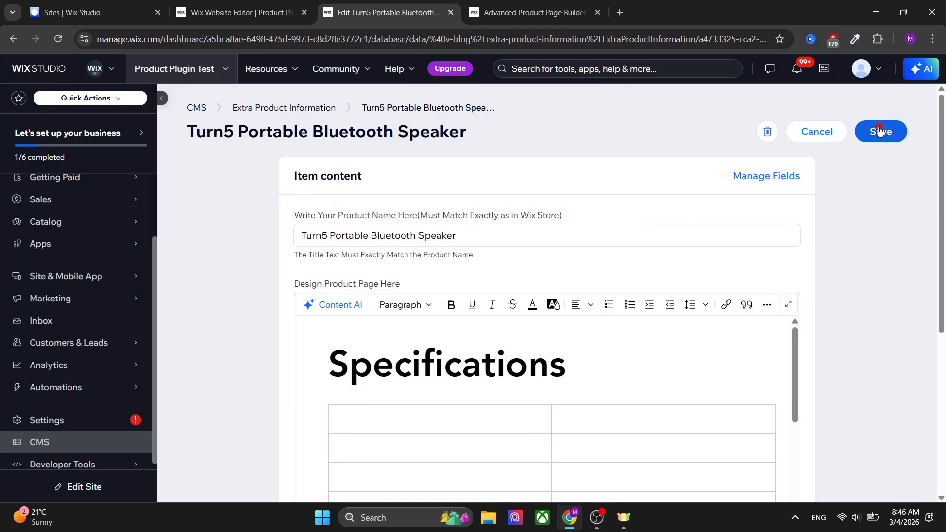
Switch to the site editor, close the dashboard panel and publish the site.
{"action": "left_click", "coordinate": [261, 4]}
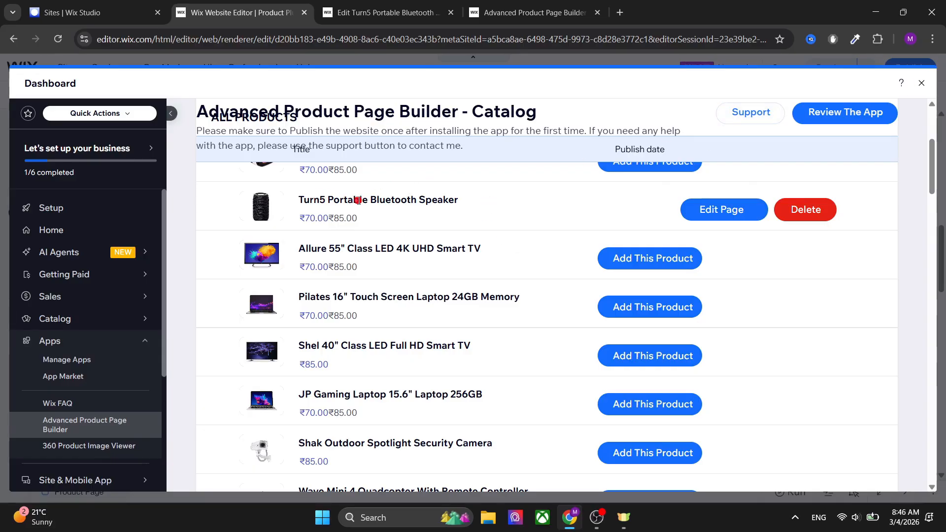
{"action": "left_click", "coordinate": [920, 81]}
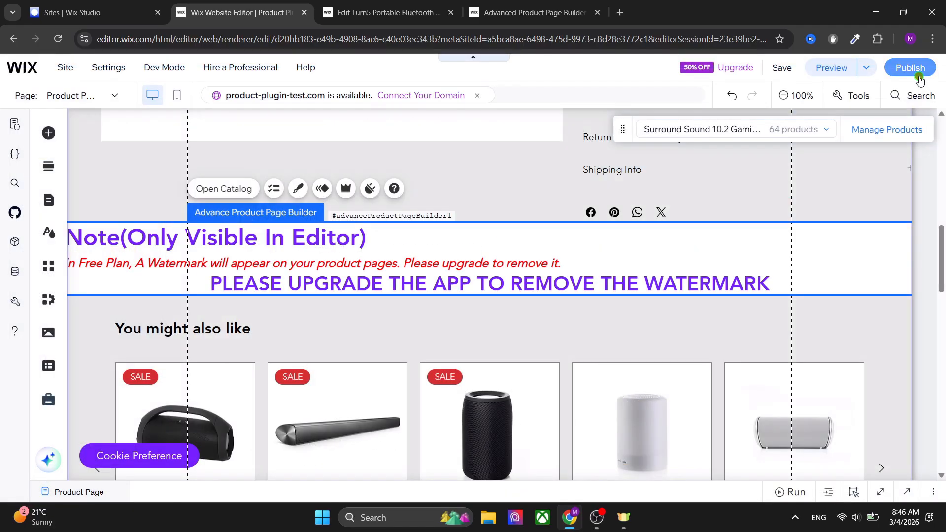
{"action": "left_click", "coordinate": [920, 66]}
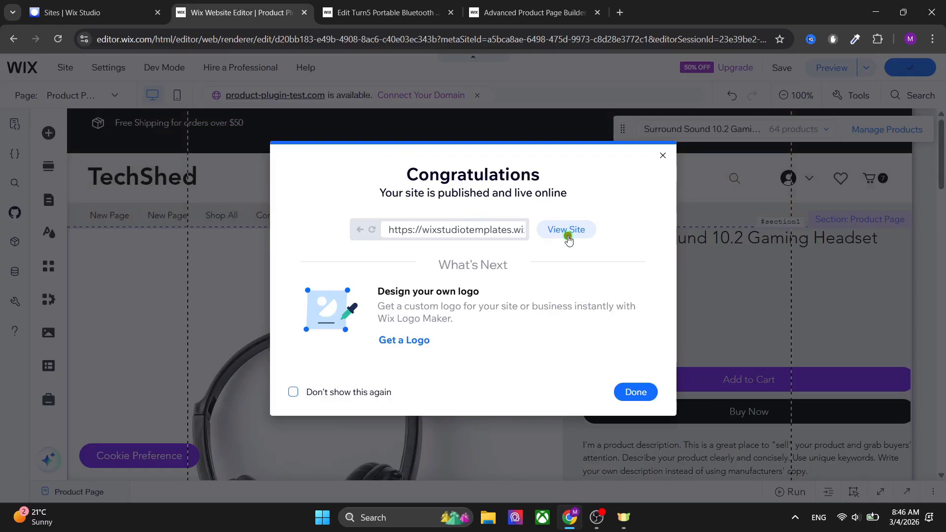
Open the live site and navigate to the Turn5 Portable Bluetooth Speaker product page via the speakers category.
{"action": "left_click", "coordinate": [566, 231]}
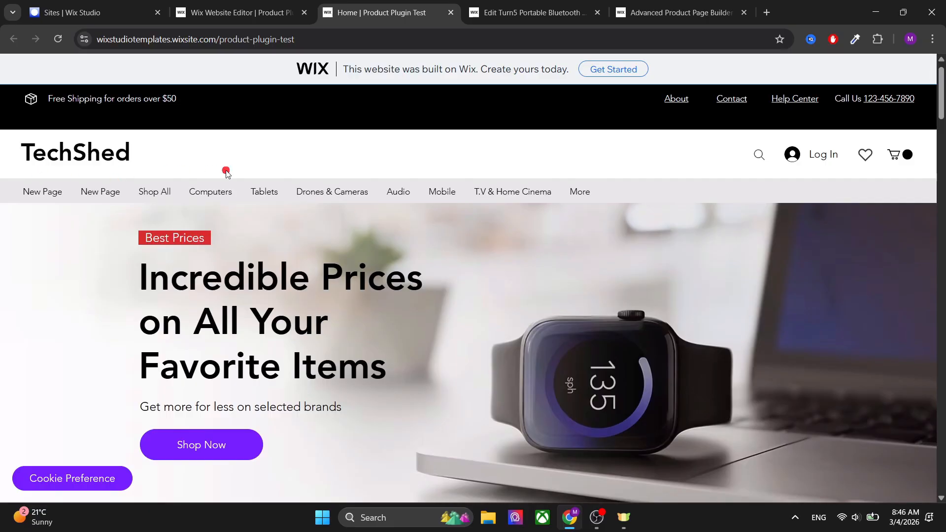
{"action": "left_click", "coordinate": [149, 190]}
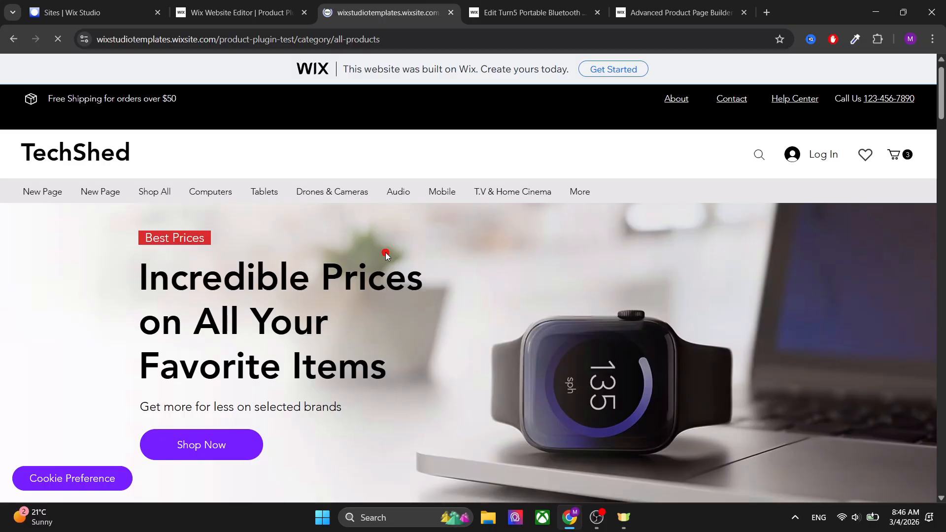
{"action": "scroll", "coordinate": [387, 255], "scroll_direction": "down", "scroll_amount": 6}
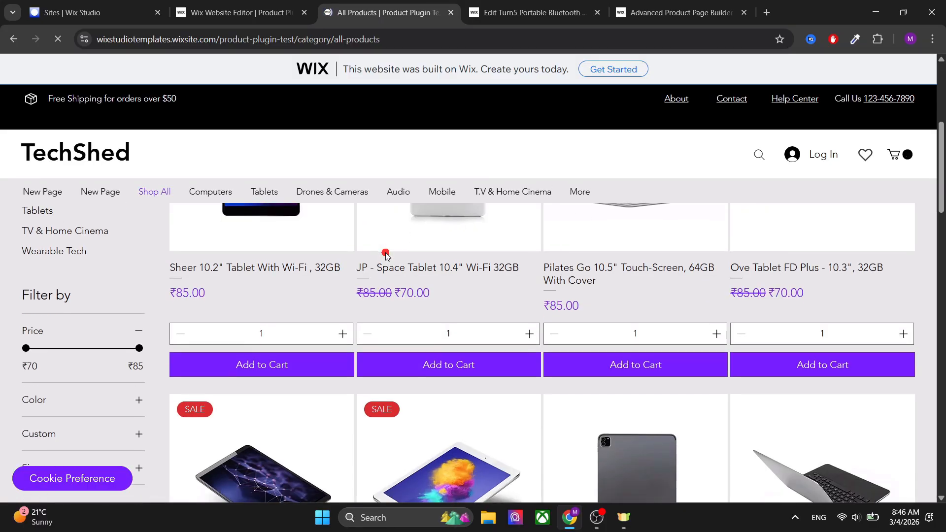
{"action": "scroll", "coordinate": [176, 289], "scroll_direction": "up", "scroll_amount": 2}
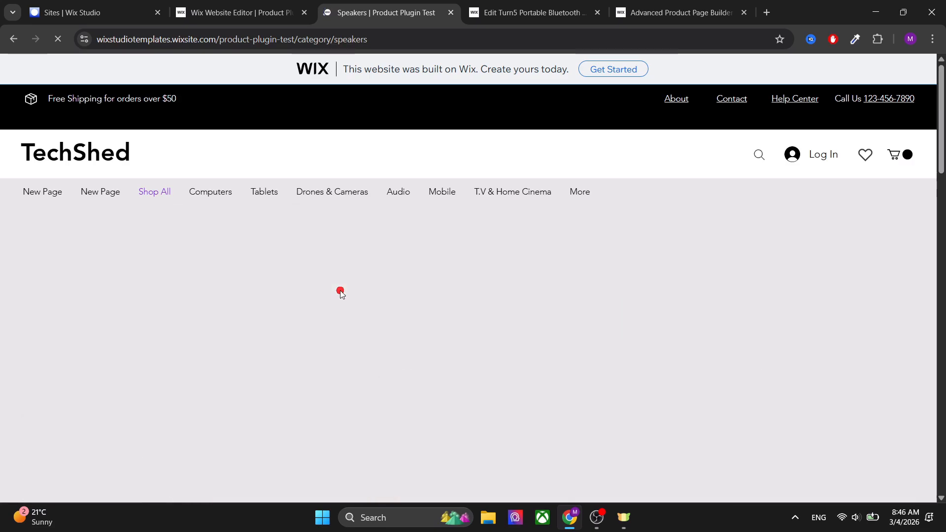
{"action": "scroll", "coordinate": [474, 314], "scroll_direction": "down", "scroll_amount": 5}
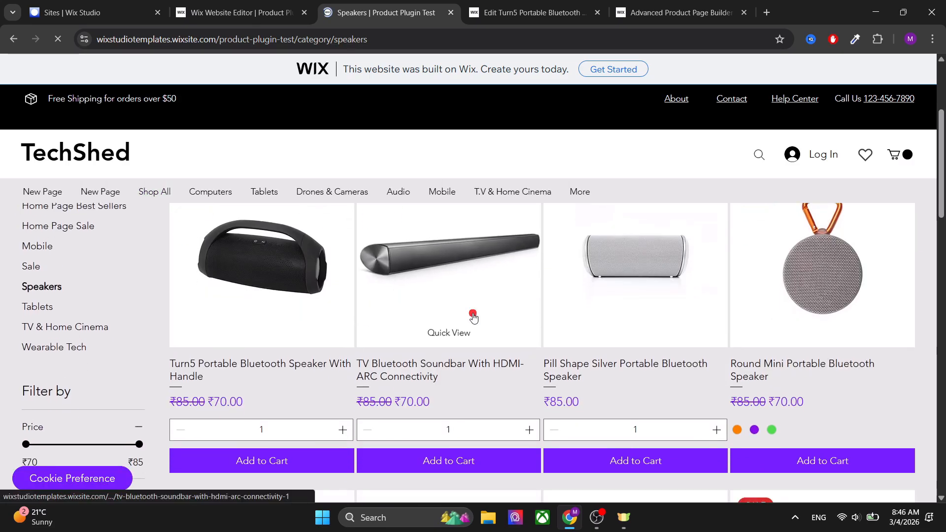
{"action": "scroll", "coordinate": [832, 340], "scroll_direction": "down", "scroll_amount": 2}
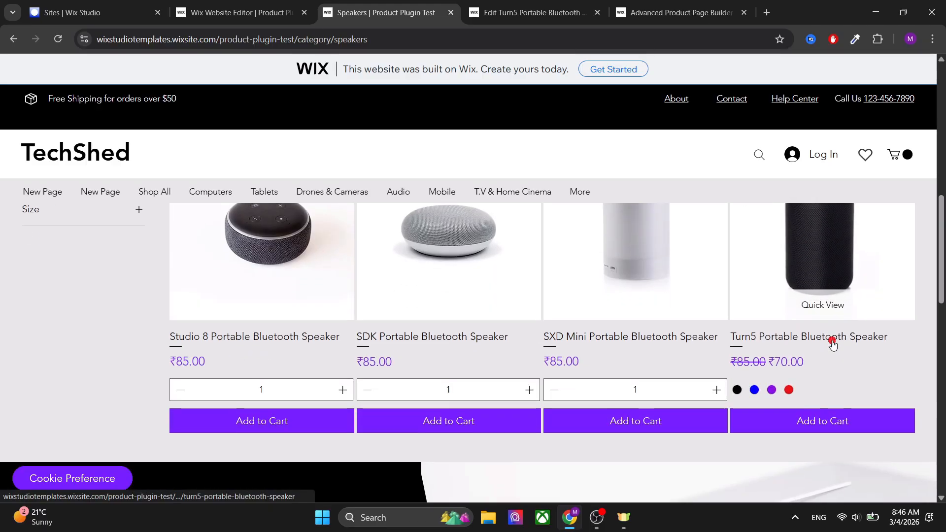
{"action": "left_click", "coordinate": [822, 251]}
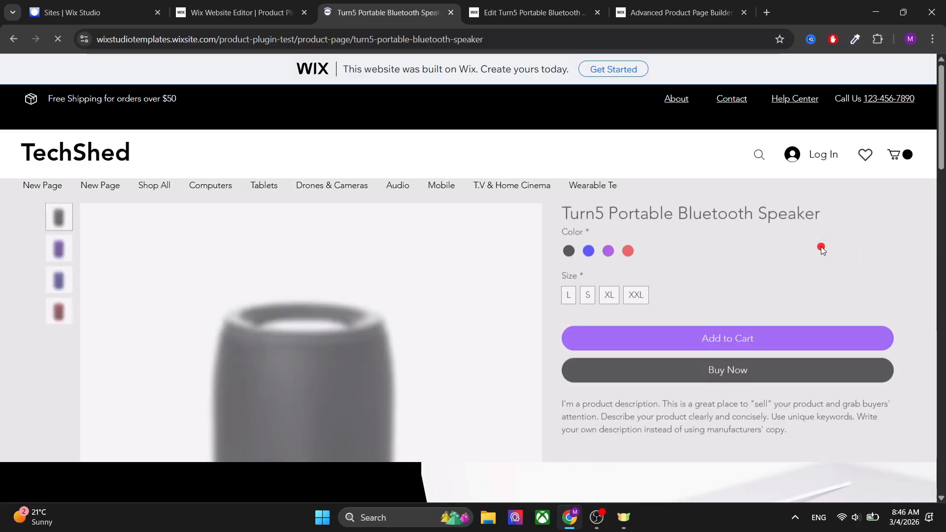
Scroll through the live product page to examine the custom specifications, embedded products and buttons.
{"action": "scroll", "coordinate": [752, 292], "scroll_direction": "down", "scroll_amount": 3}
{"action": "scroll", "coordinate": [752, 291], "scroll_direction": "down", "scroll_amount": 6}
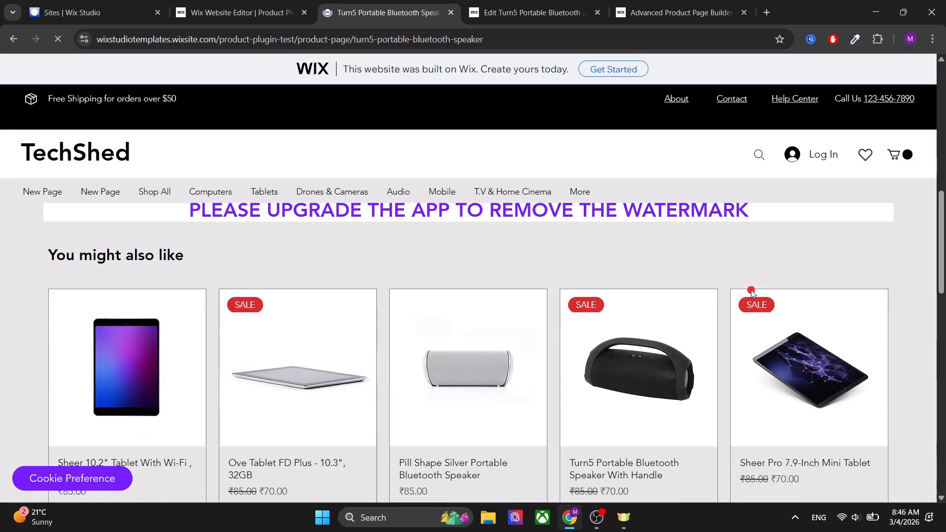
{"action": "scroll", "coordinate": [751, 292], "scroll_direction": "up", "scroll_amount": 4}
{"action": "scroll", "coordinate": [750, 290], "scroll_direction": "down", "scroll_amount": 8}
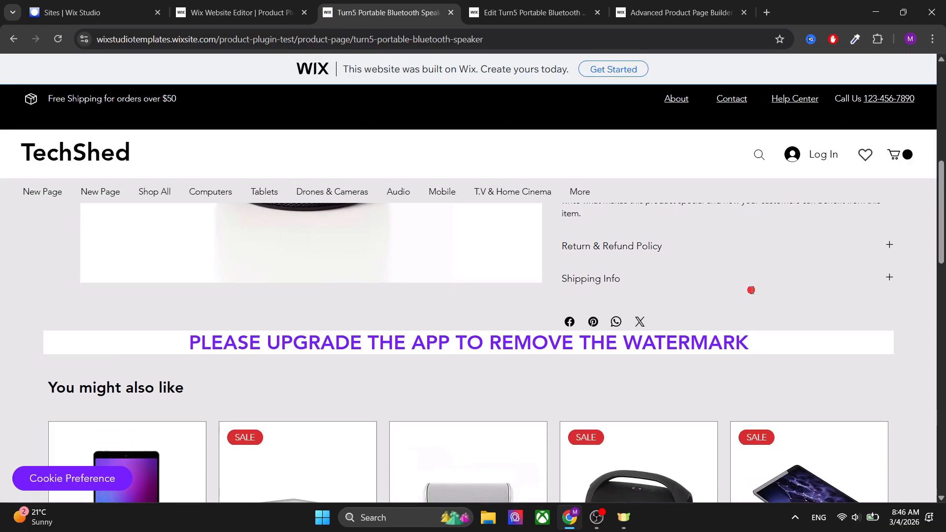
{"action": "scroll", "coordinate": [353, 308], "scroll_direction": "down", "scroll_amount": 3}
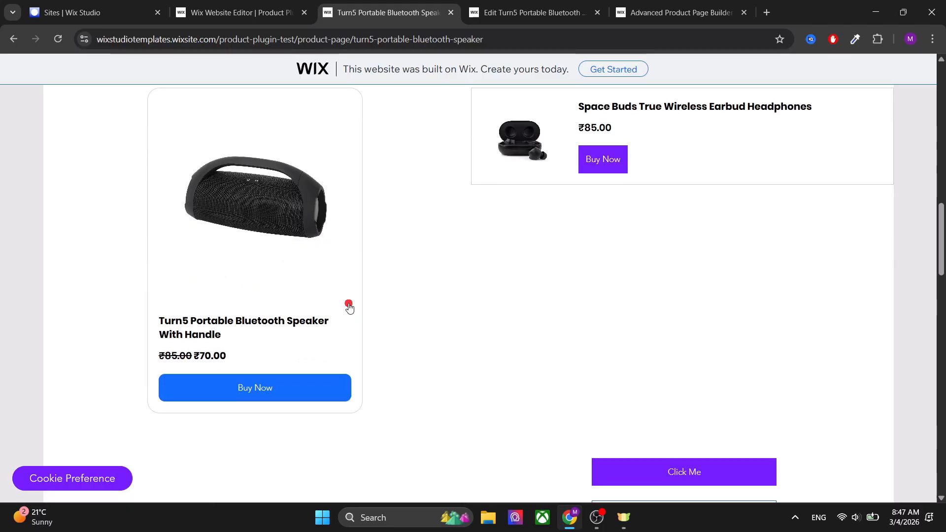
{"action": "scroll", "coordinate": [519, 290], "scroll_direction": "down", "scroll_amount": 1}
{"action": "scroll", "coordinate": [395, 241], "scroll_direction": "up", "scroll_amount": 2}
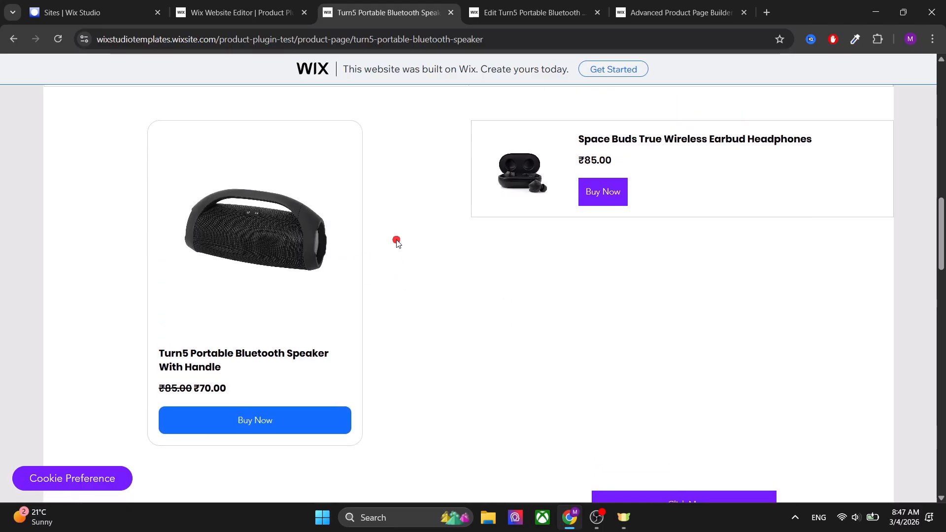
{"action": "scroll", "coordinate": [395, 241], "scroll_direction": "down", "scroll_amount": 2}
{"action": "scroll", "coordinate": [397, 242], "scroll_direction": "up", "scroll_amount": 3}
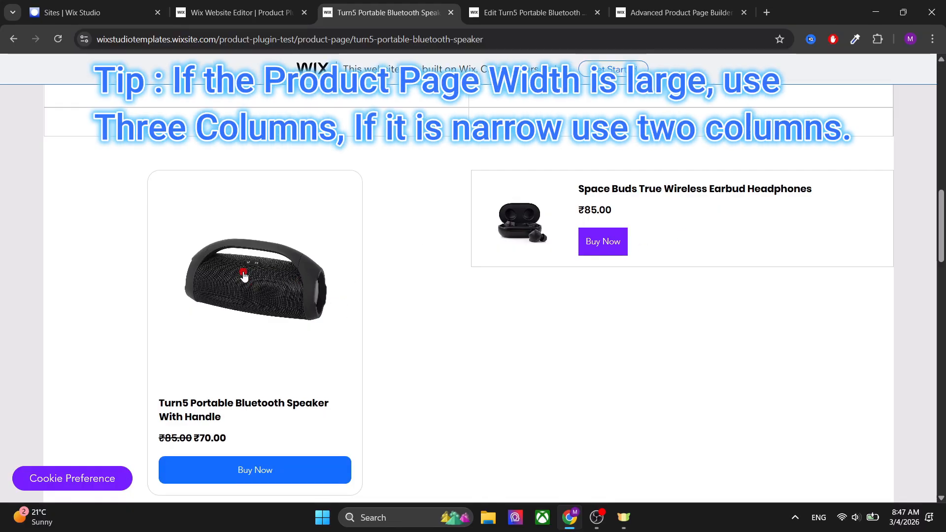
{"action": "scroll", "coordinate": [320, 302], "scroll_direction": "down", "scroll_amount": 2}
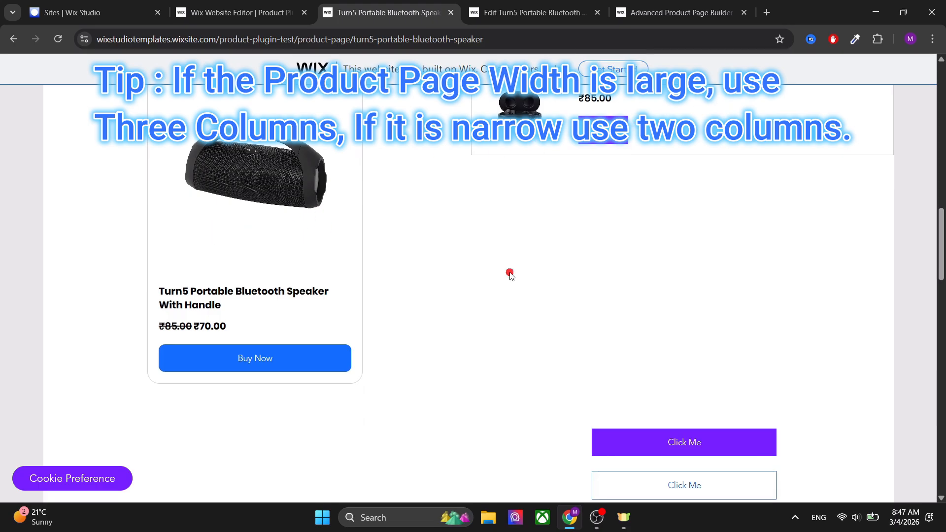
Close the publish dialog and open the Advanced Product Page Builder catalog from the dashboard apps.
{"action": "left_click", "coordinate": [279, 4]}
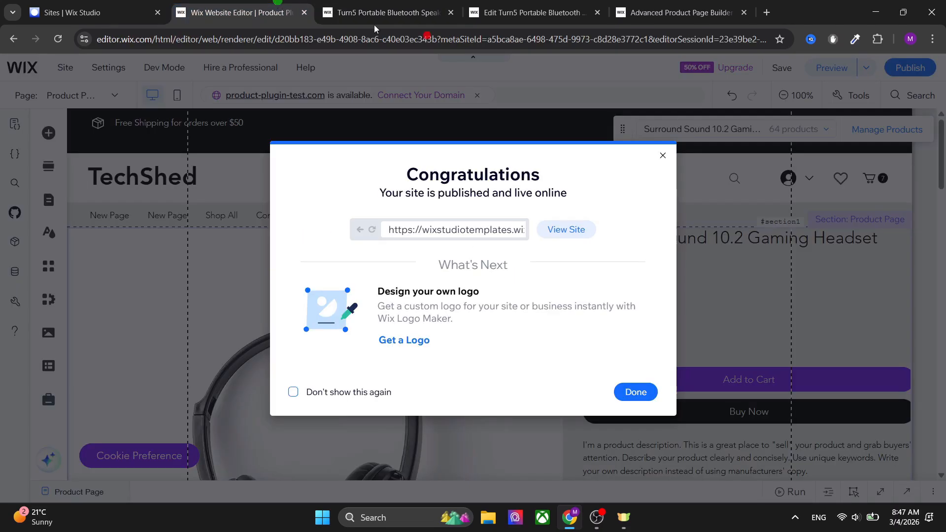
{"action": "left_click", "coordinate": [660, 155]}
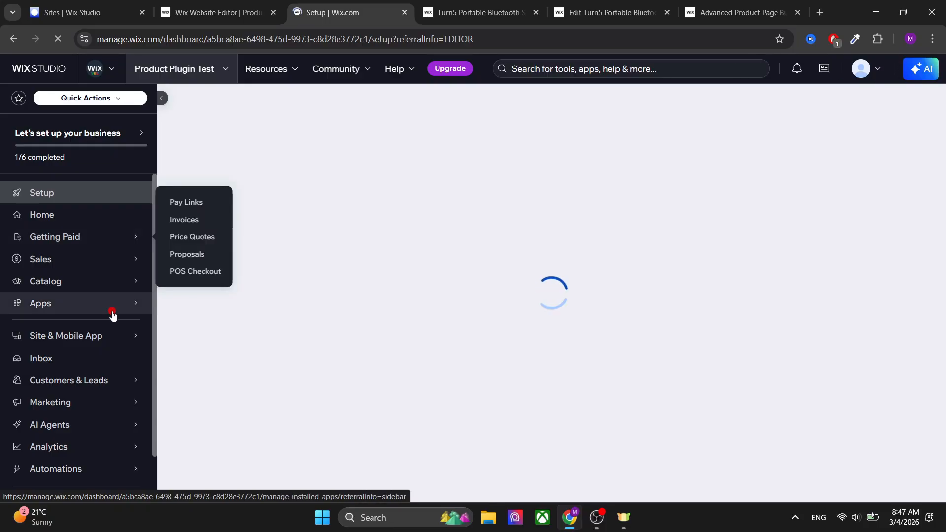
{"action": "mouse_move", "coordinate": [138, 302]}
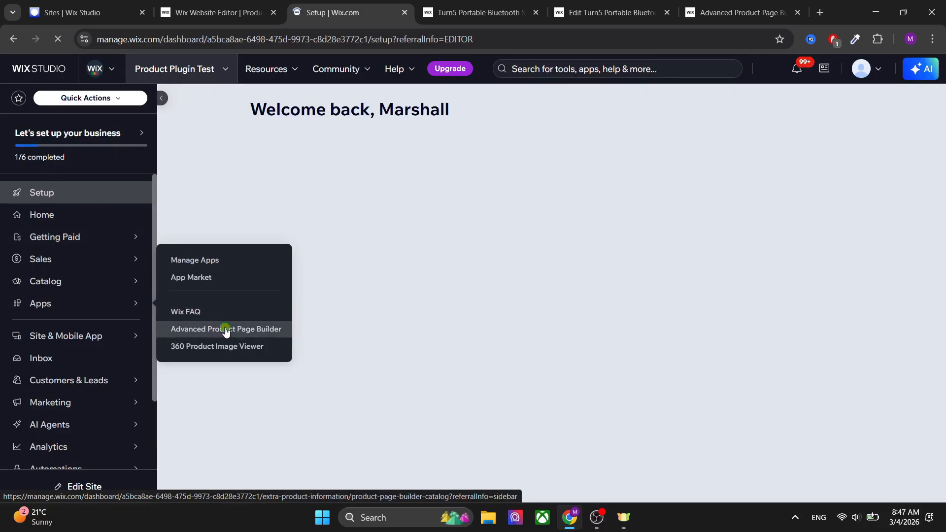
{"action": "left_click", "coordinate": [225, 329]}
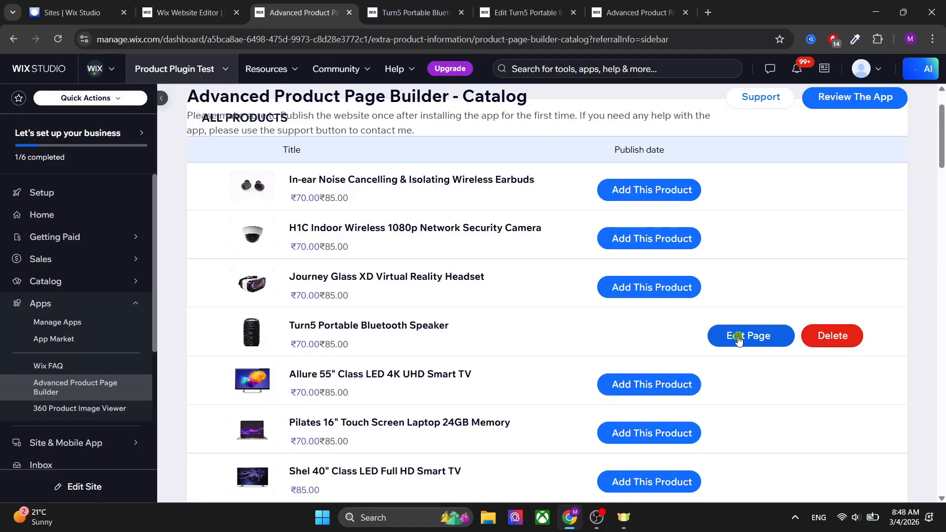
Delete the custom page of the Turn5 Portable Bluetooth Speaker from the catalog.
{"action": "left_click", "coordinate": [739, 335]}
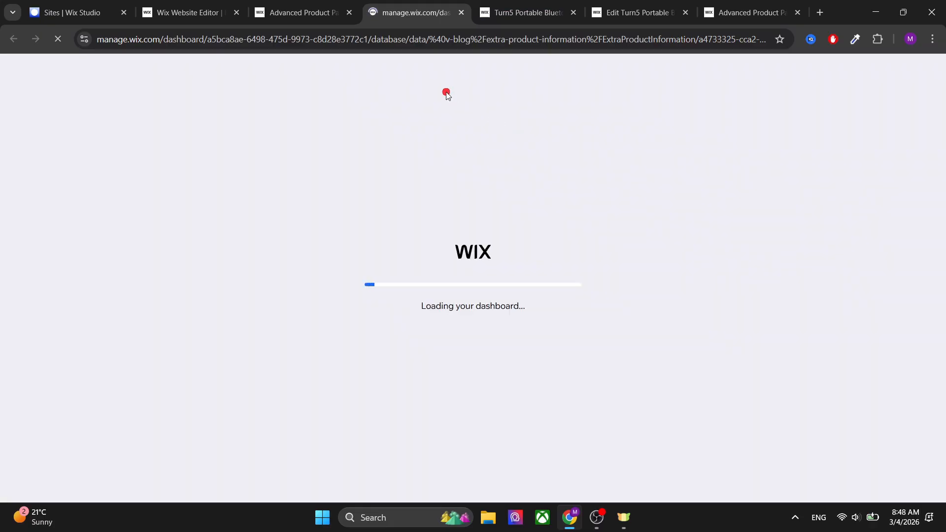
{"action": "left_click", "coordinate": [462, 13]}
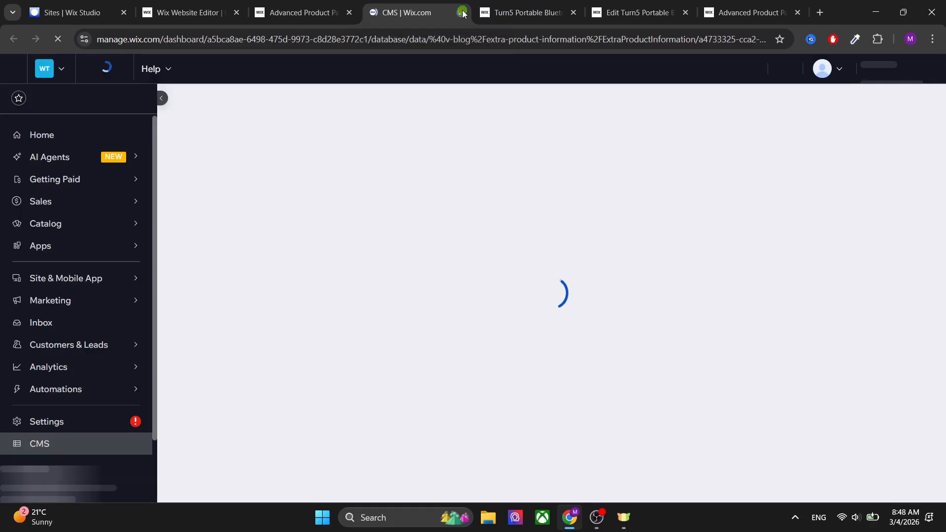
{"action": "left_click", "coordinate": [310, 3]}
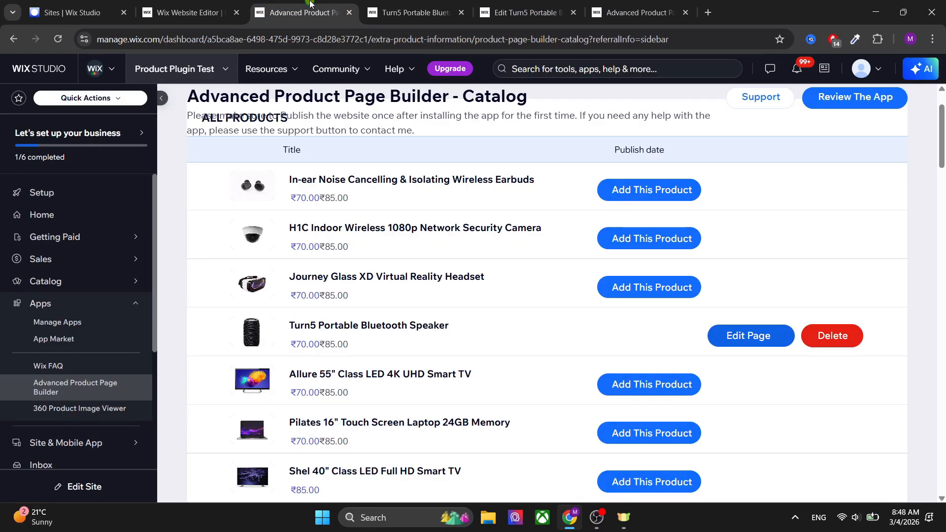
{"action": "left_click", "coordinate": [825, 336]}
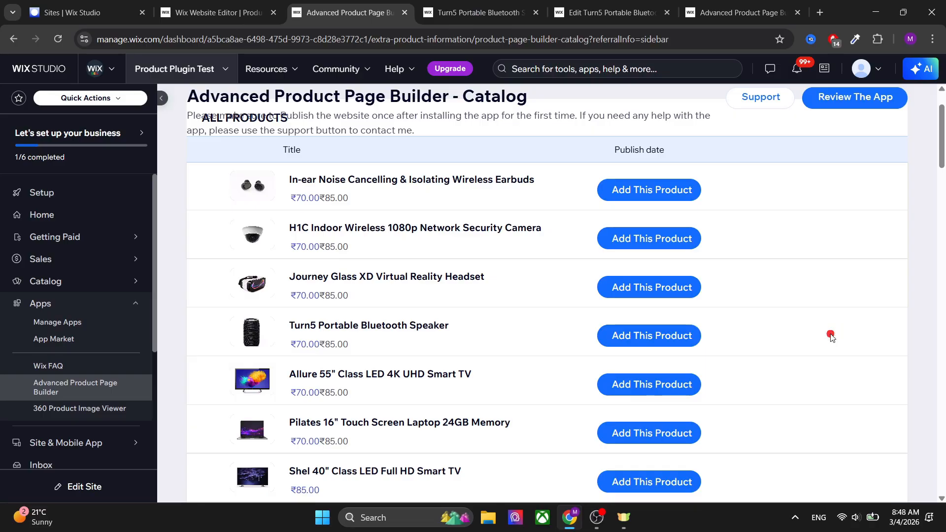
Reload the Turn5 product page on the live site and review it again.
{"action": "left_click", "coordinate": [516, 3]}
{"action": "scroll", "coordinate": [526, 155], "scroll_direction": "up", "scroll_amount": 3}
{"action": "key", "text": "F5"}
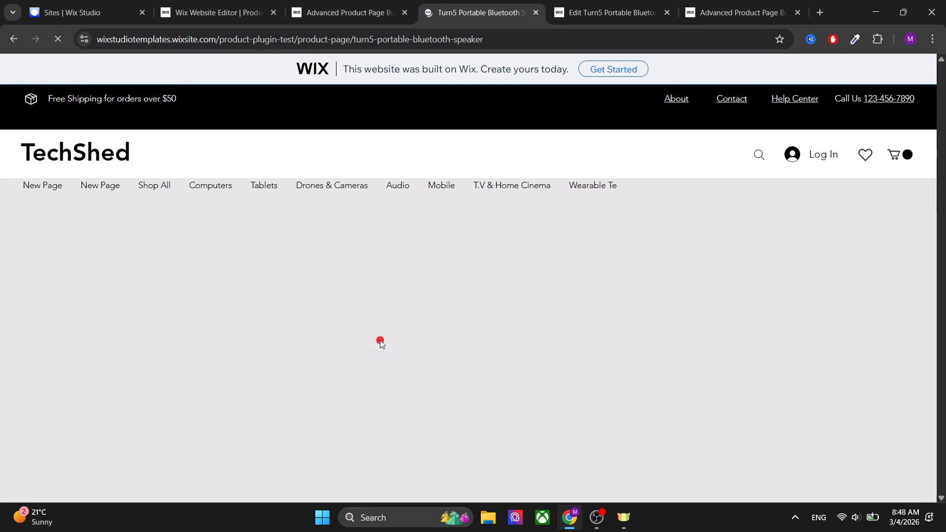
{"action": "left_click", "coordinate": [390, 5]}
{"action": "left_click", "coordinate": [442, 5]}
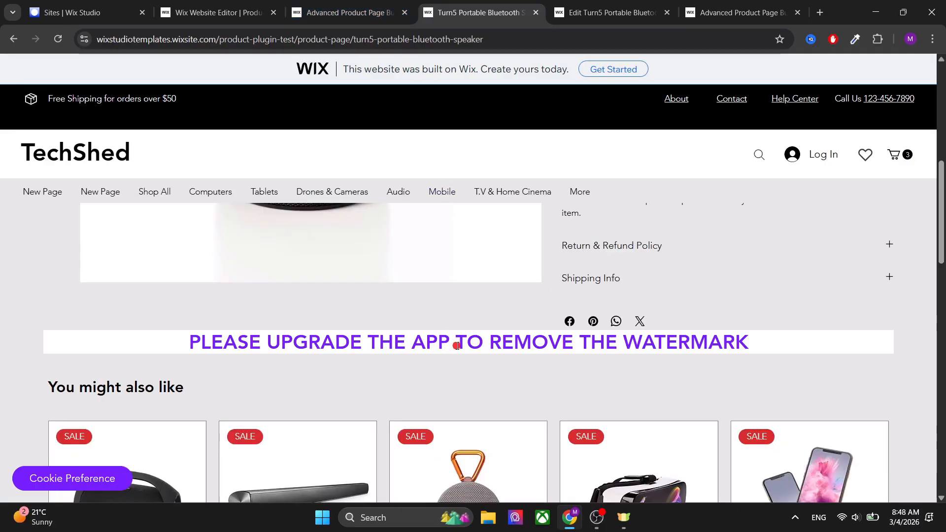
{"action": "left_click", "coordinate": [376, 3]}
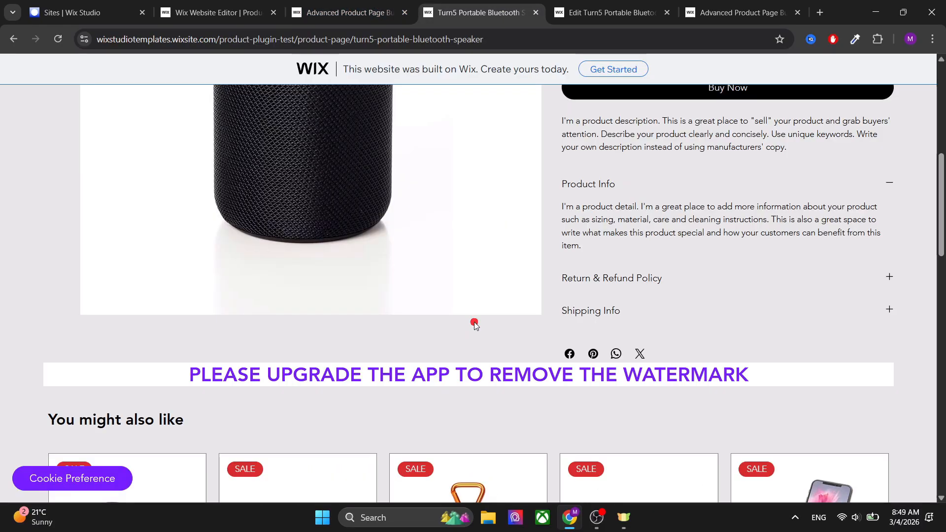